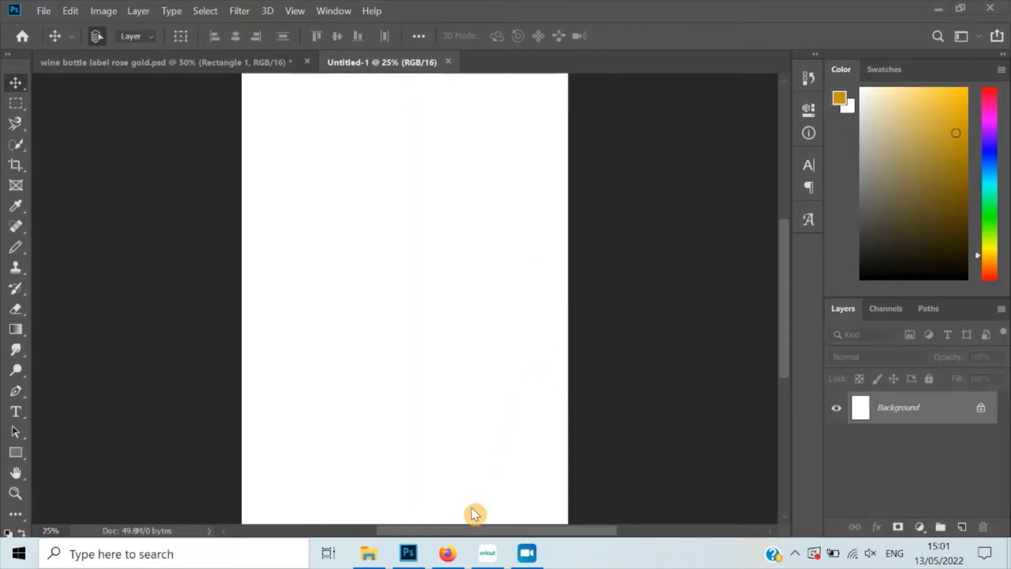
Switch to Firefox and look through the Rose Gold Foil Patterns product page on Creative Fabrica.
click(448, 553)
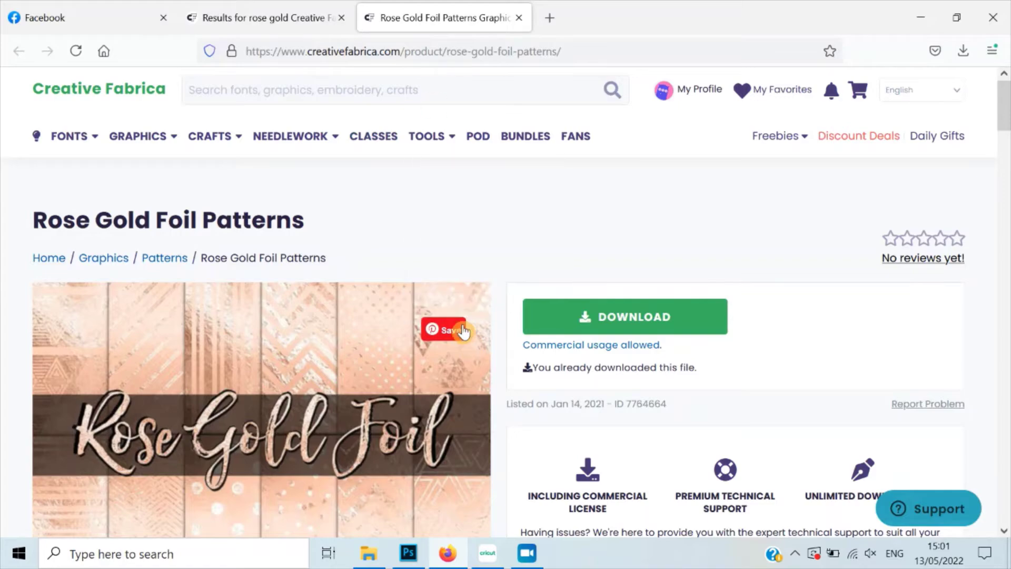
scroll(344, 361, down, 3)
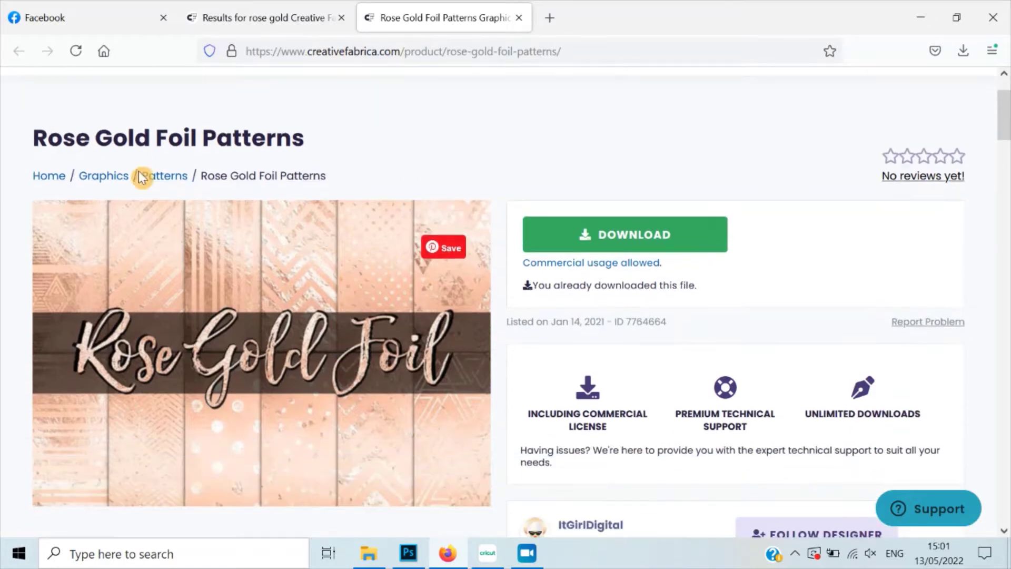
scroll(456, 268, down, 5)
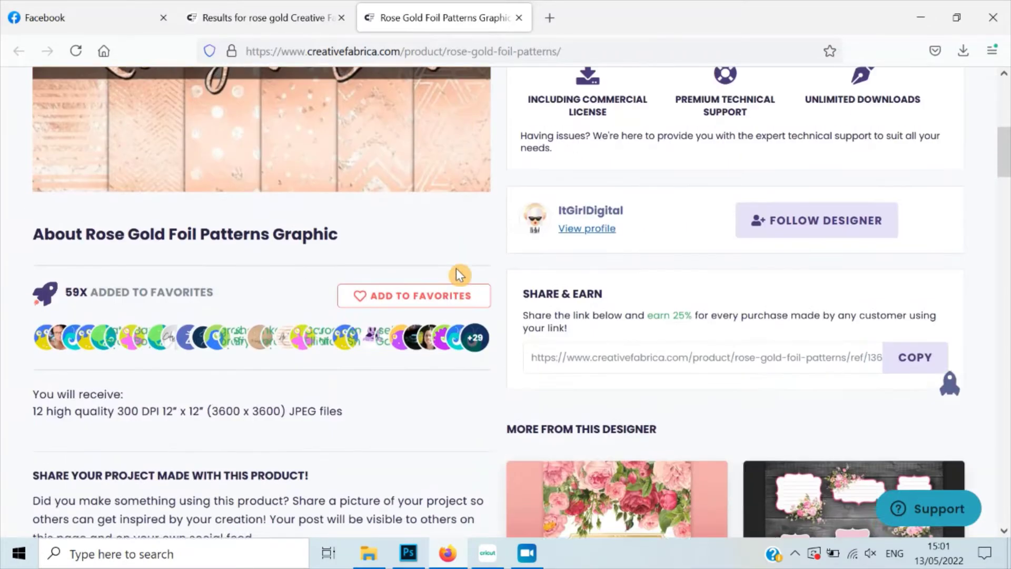
scroll(456, 267, up, 5)
scroll(456, 268, up, 3)
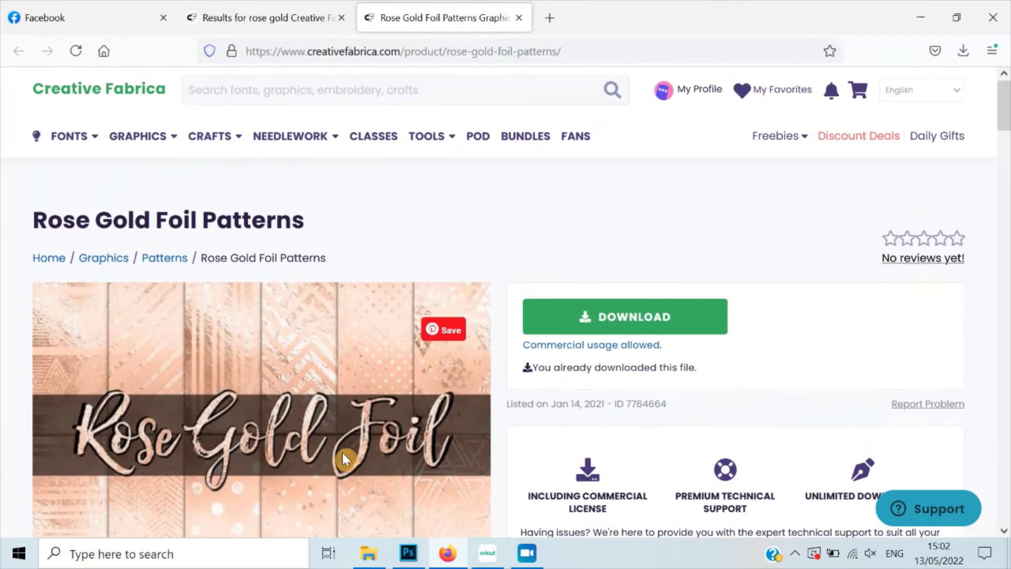
Switch to File Explorer, go back to the clipart download folder and view the extraction options of the Rose-Gold-Foil-Patterns-7764664 archive.
click(369, 553)
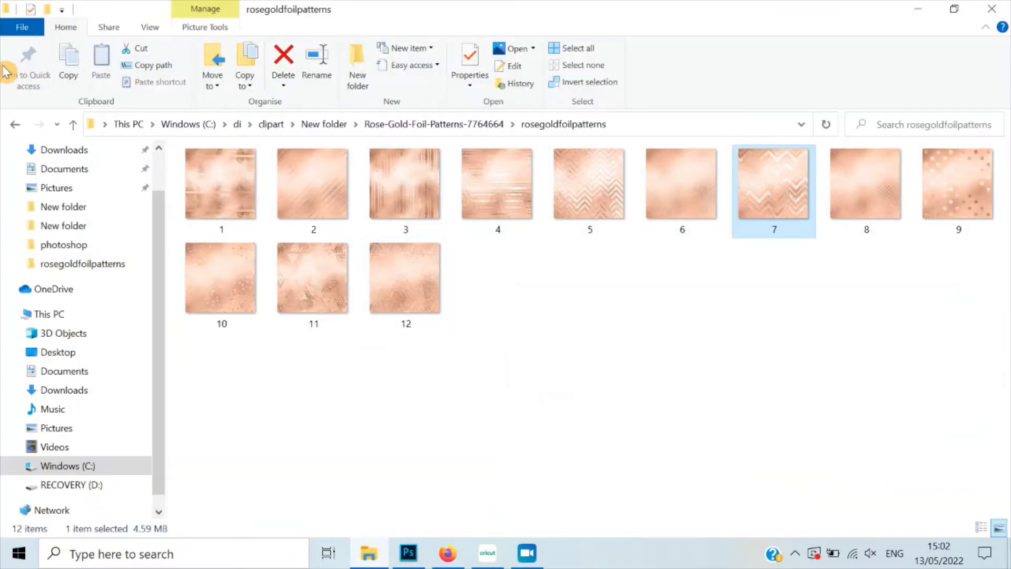
click(16, 126)
click(17, 125)
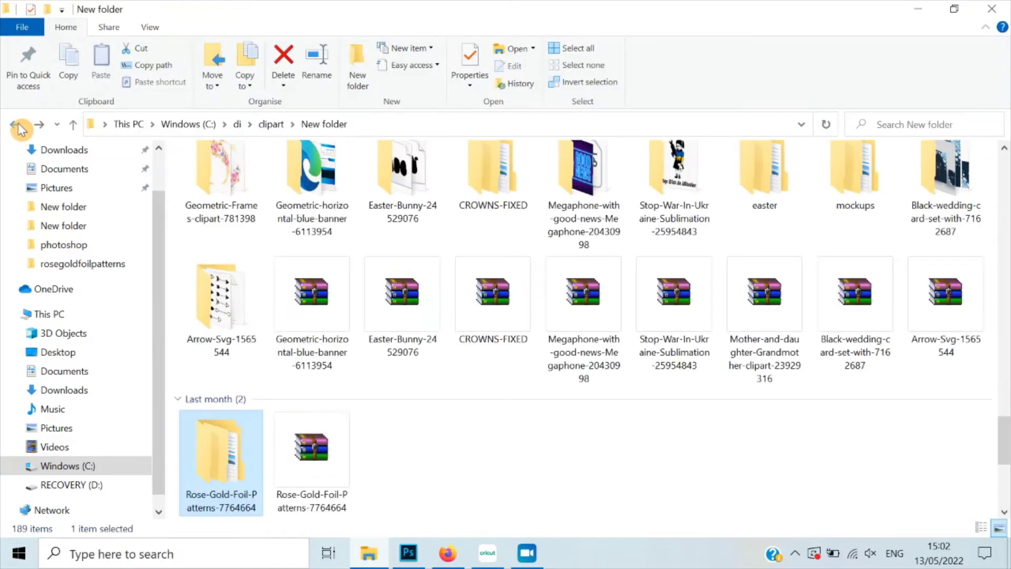
scroll(368, 316, down, 3)
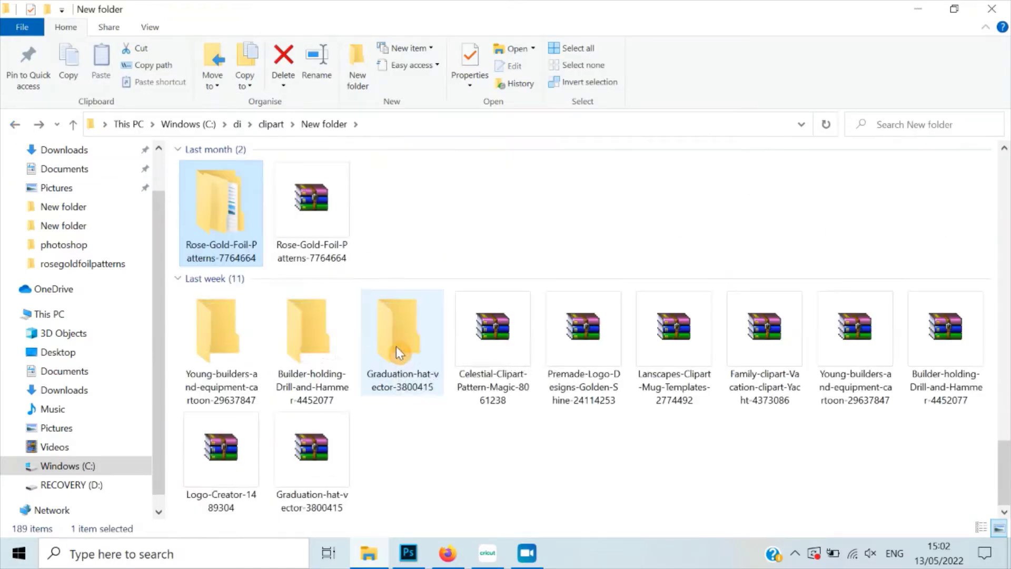
click(320, 217)
right_click(320, 218)
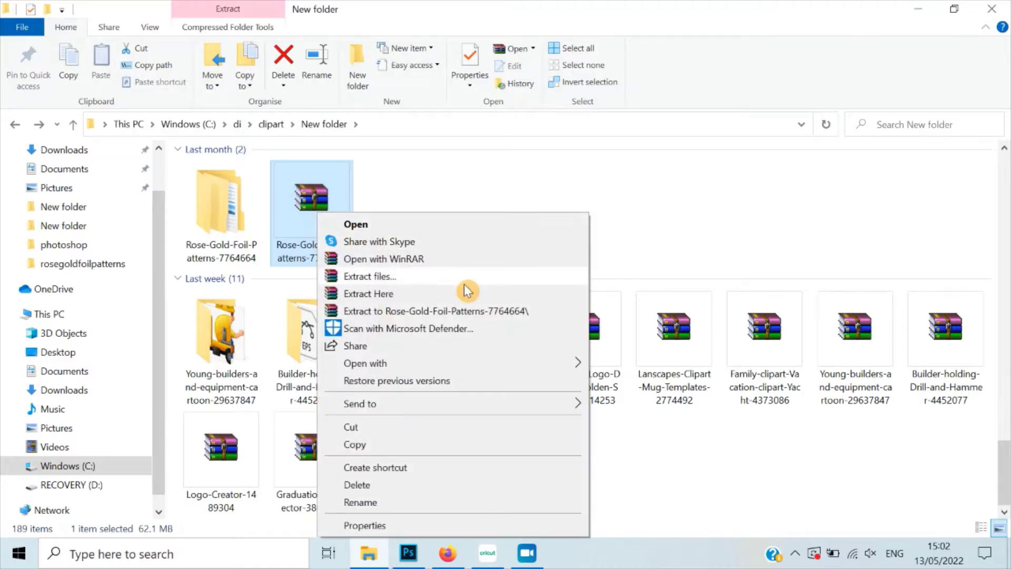
Open the rosegoldfoilpatterns folder inside the extracted Rose-Gold-Foil-Patterns-7764664 folder and preview chevron image 7.
click(225, 218)
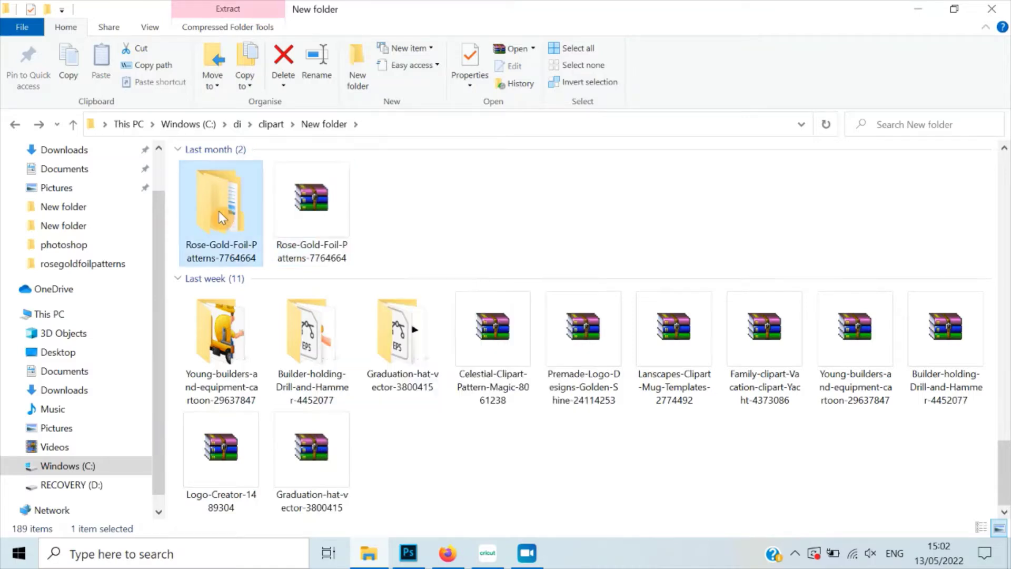
double_click(223, 217)
click(235, 174)
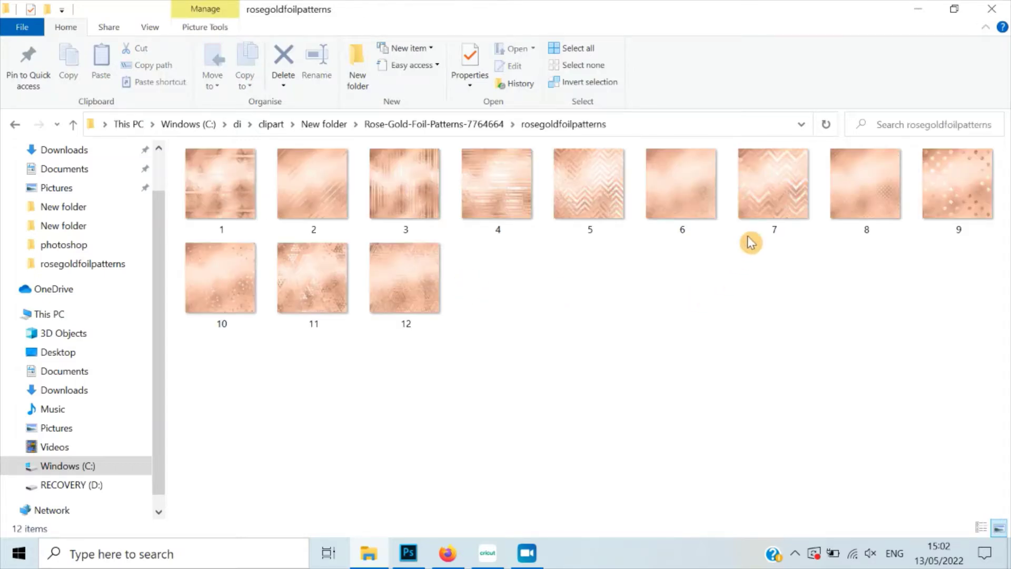
click(771, 192)
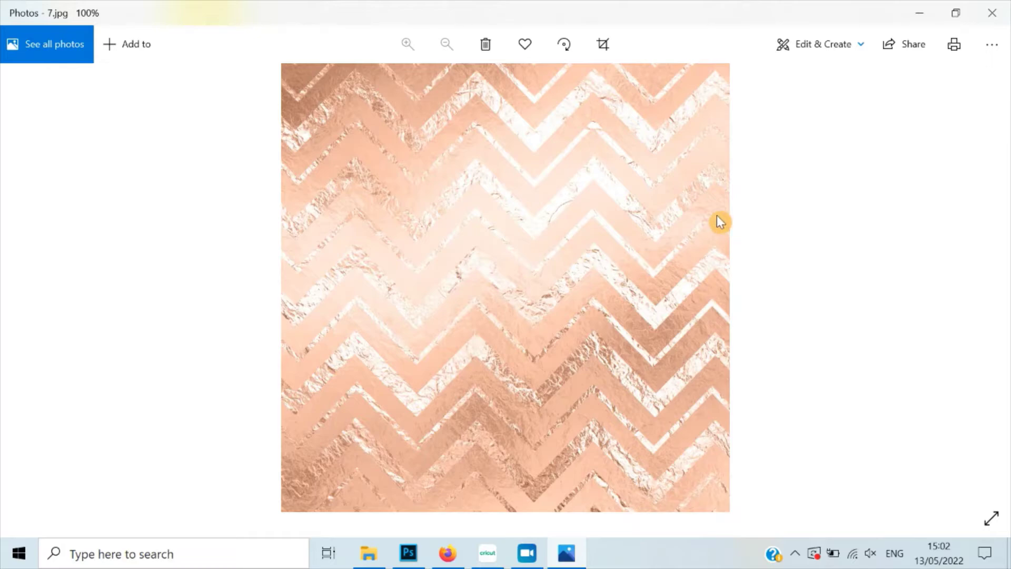
click(993, 12)
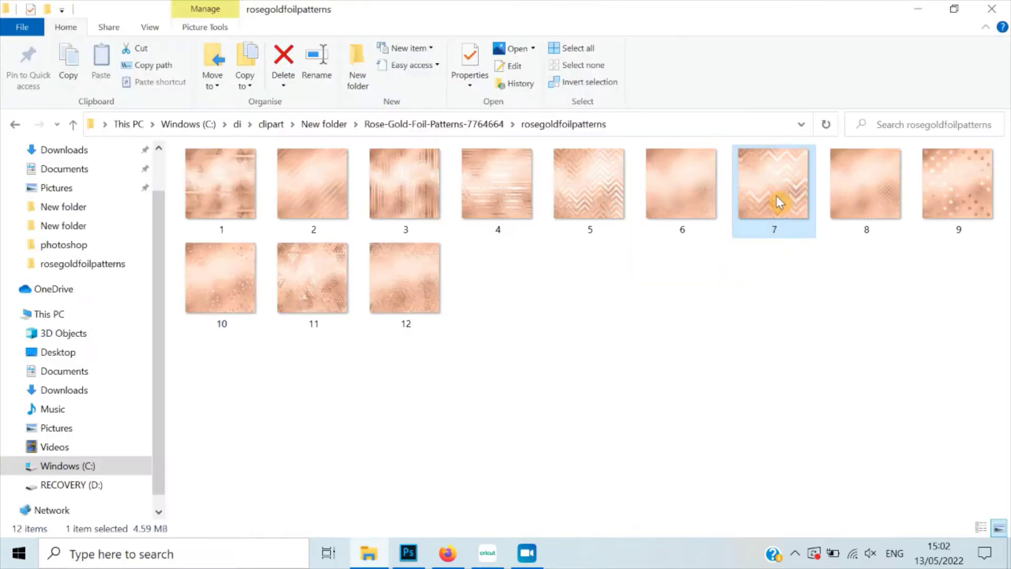
Place pattern image 7 into the blank Photoshop document Untitled-1, scaled proportionally to a width of 9.8 cm.
drag(780, 203, 422, 328)
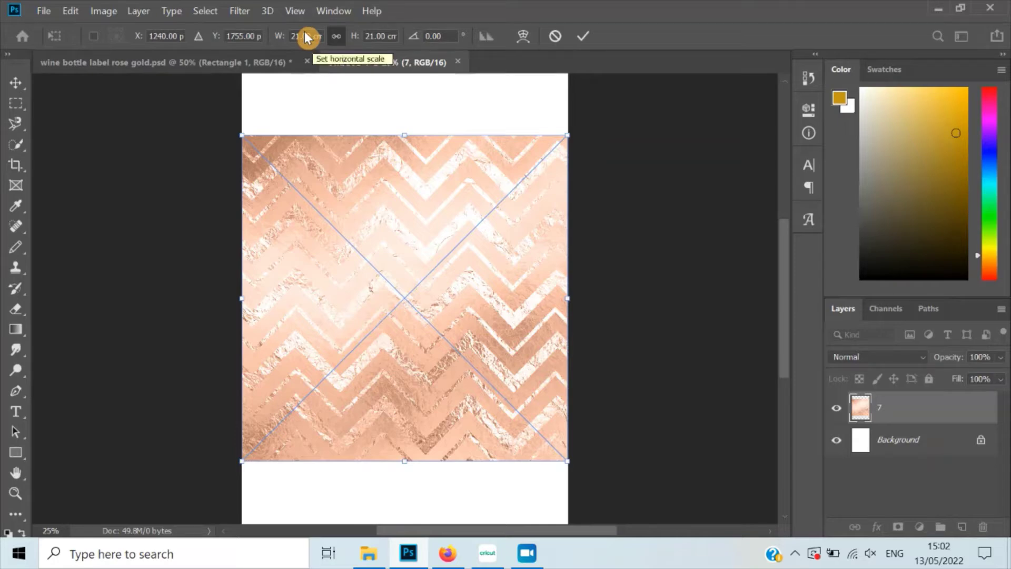
click(275, 41)
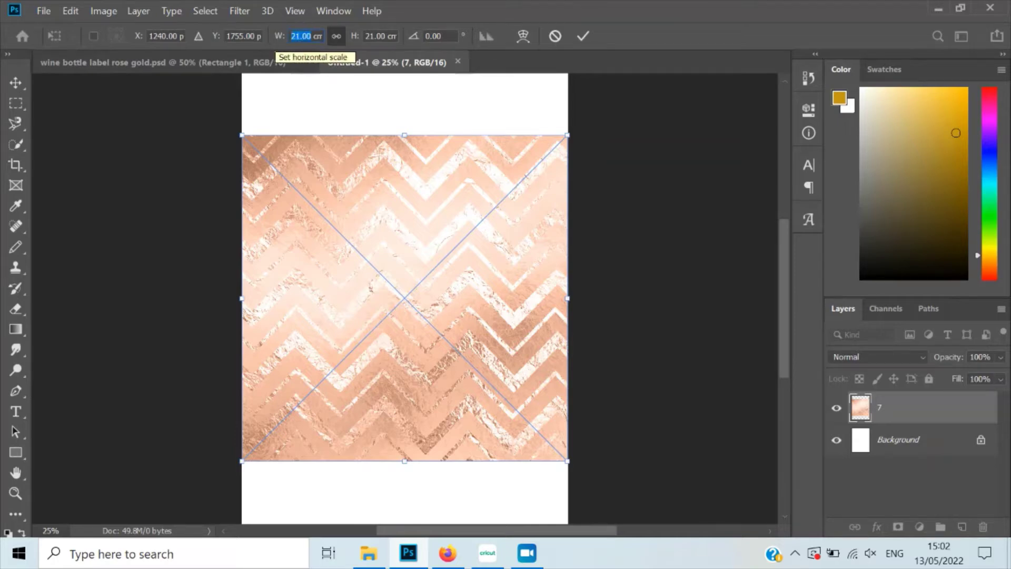
text(9.8)
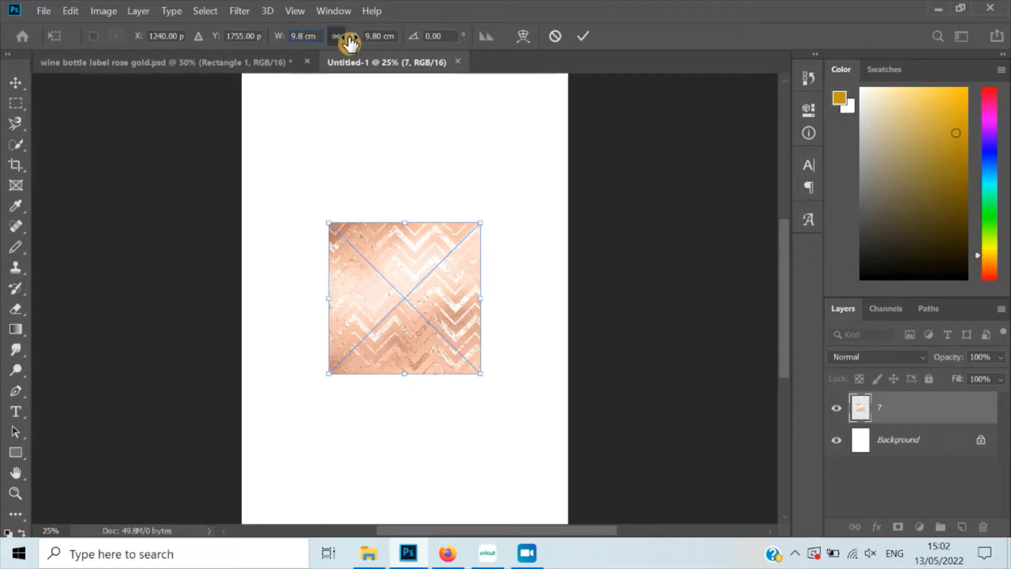
key(Return)
click(585, 37)
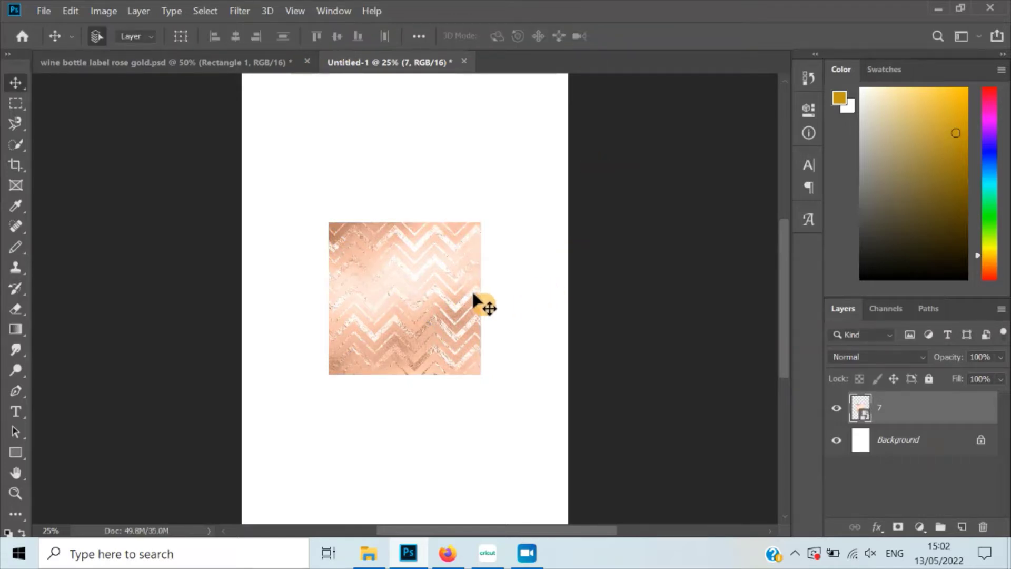
Draw a rectangle shape of about 819 by 800 px over the chevron pattern with the Rectangle tool.
key(ctrl+plus)
key(ctrl+plus)
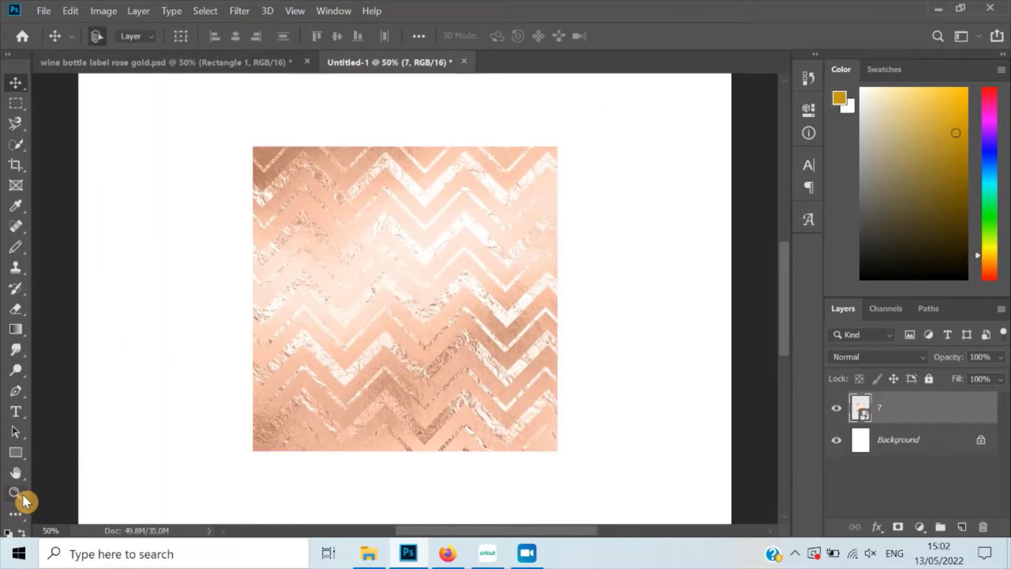
click(24, 454)
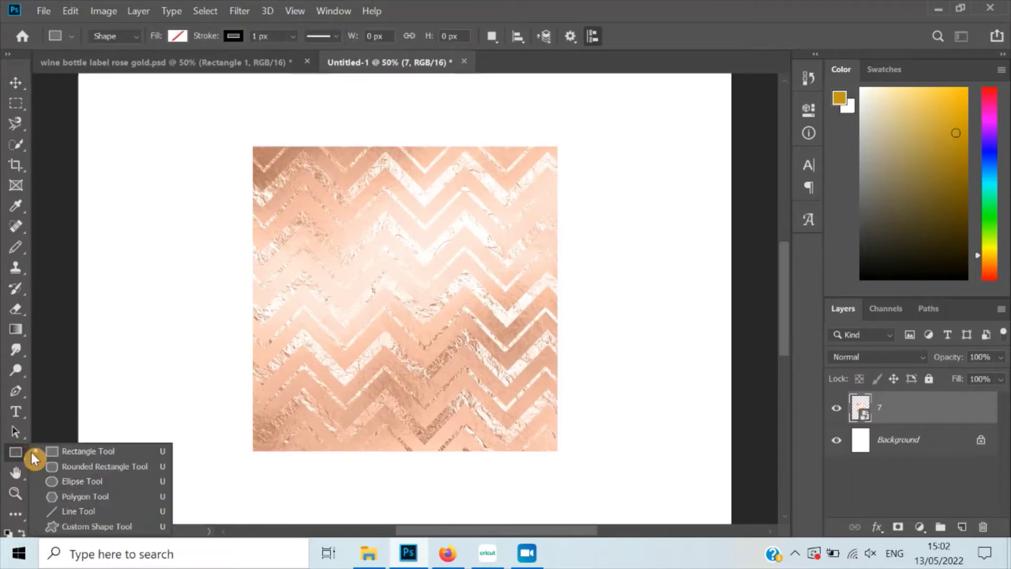
click(99, 451)
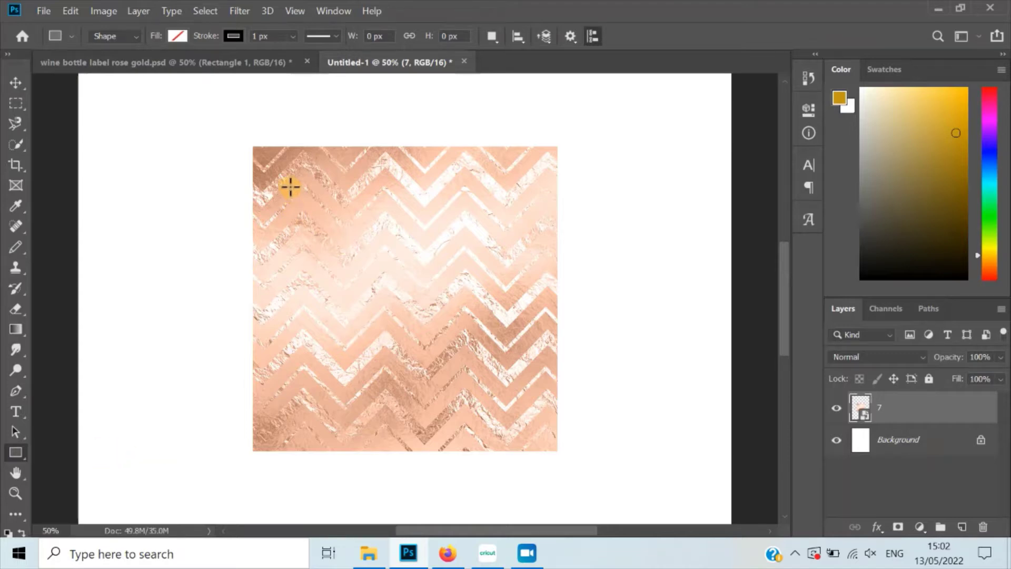
drag(290, 186, 506, 396)
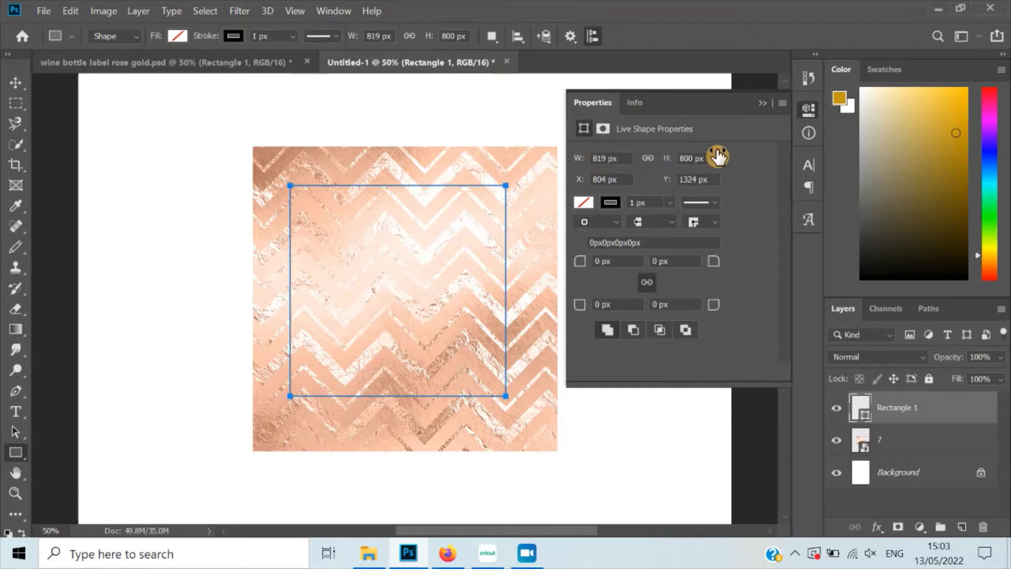
Switch the rectangle's width and height units to centimetres and set both dimensions to 7.9 cm.
right_click(608, 158)
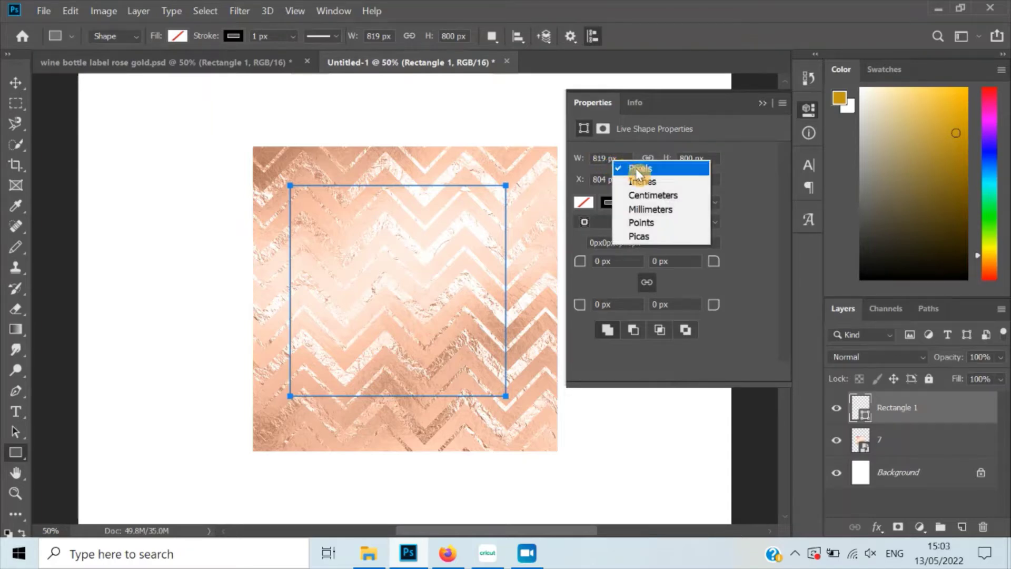
click(658, 196)
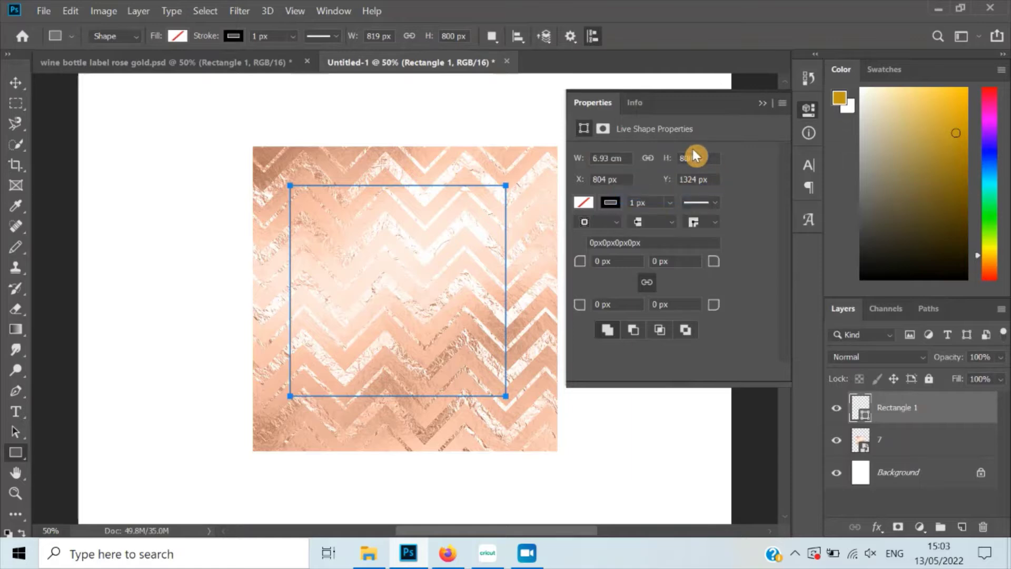
right_click(699, 160)
click(723, 197)
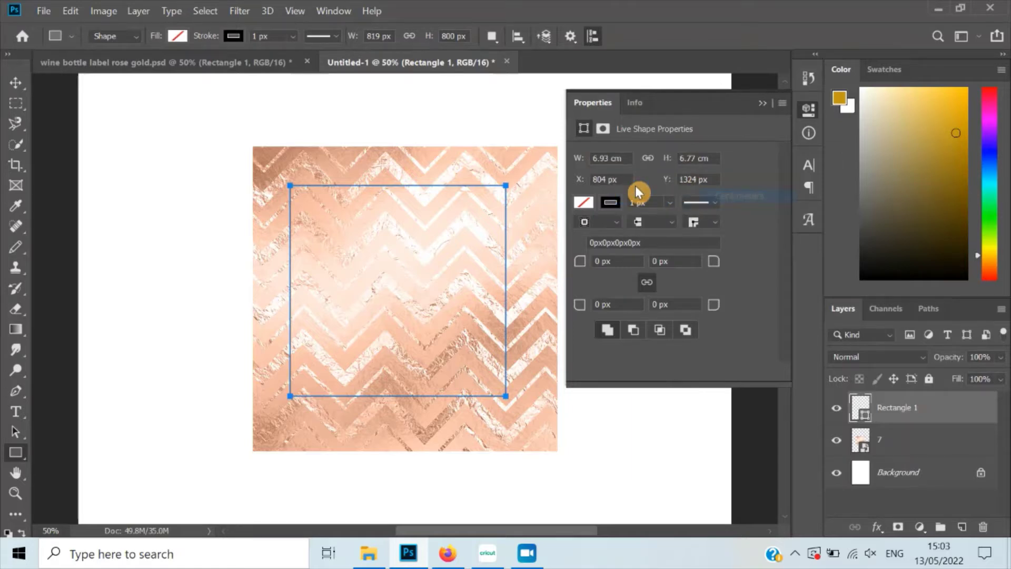
double_click(601, 158)
text(7.)
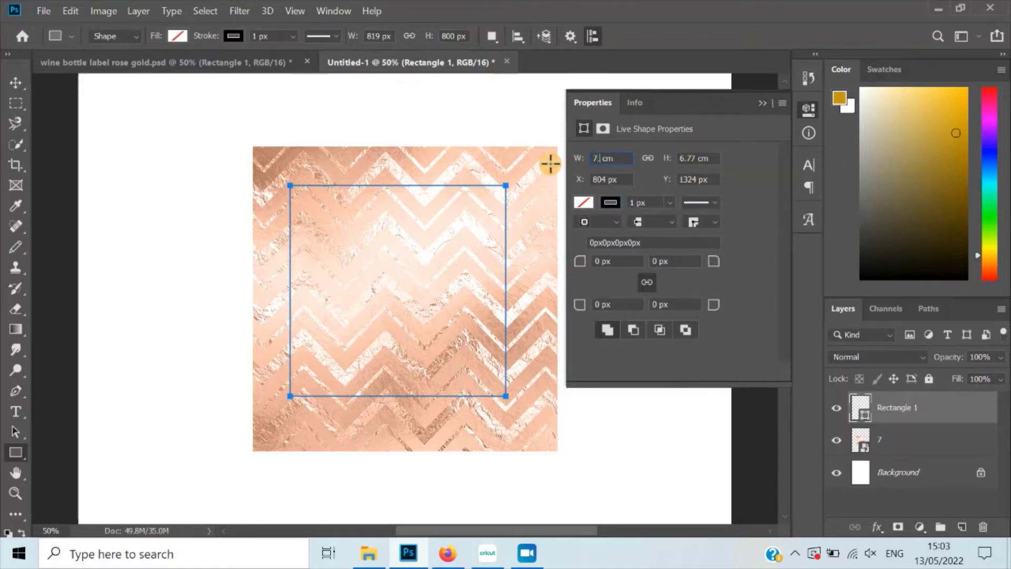
text(9)
key(Return)
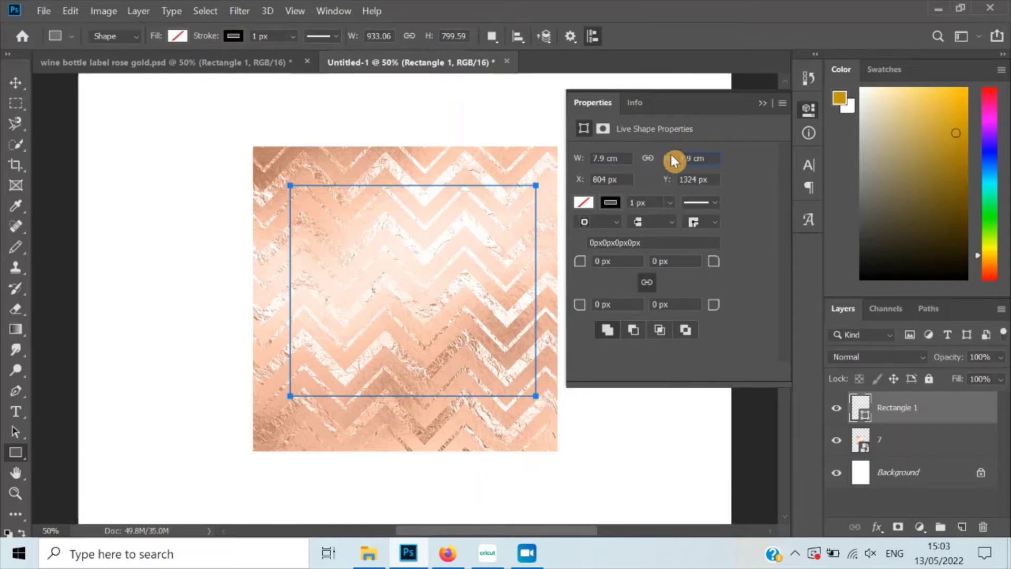
key(Return)
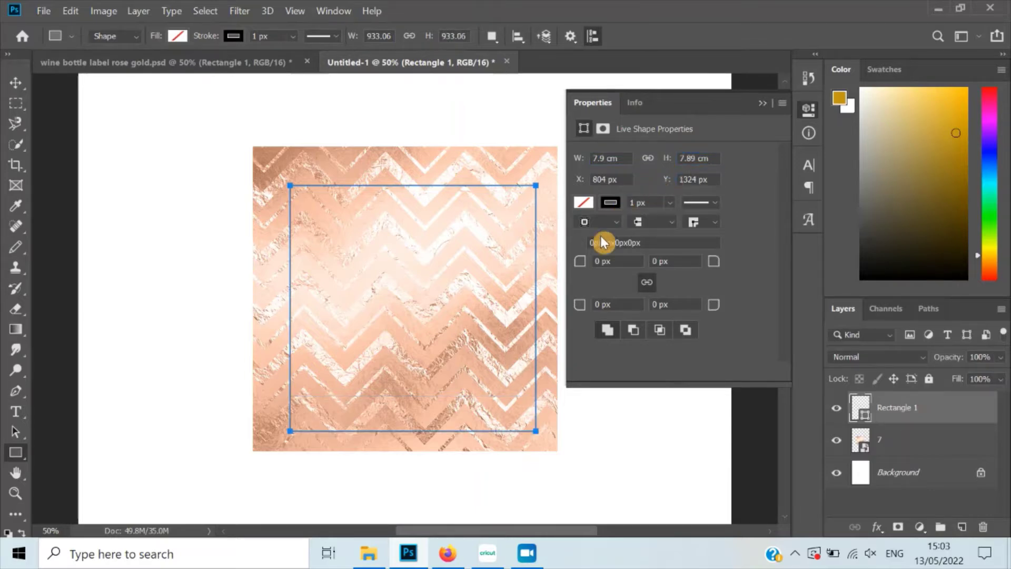
Fill the rectangle with the pale pink solid color fbe8df.
click(584, 203)
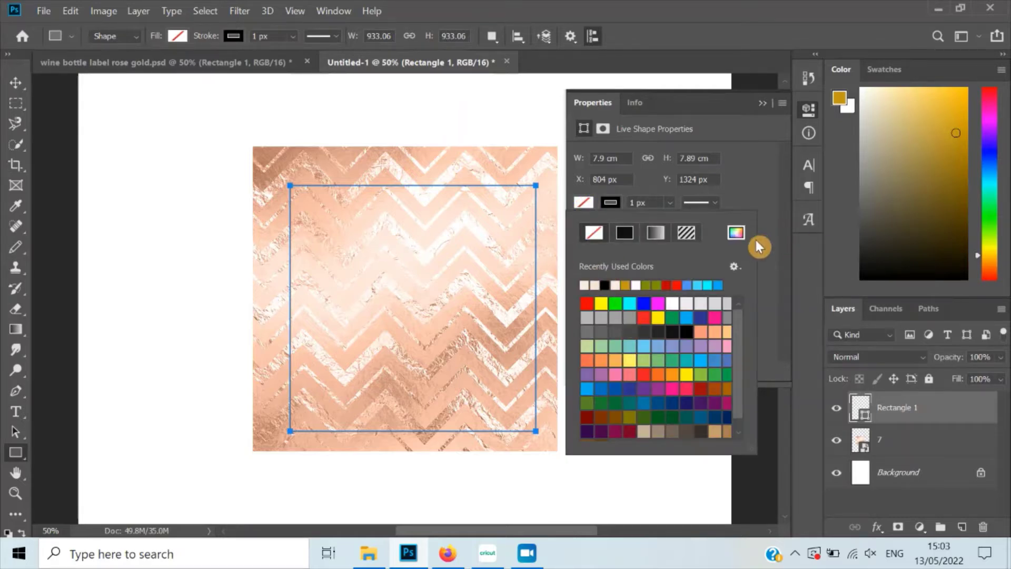
click(737, 232)
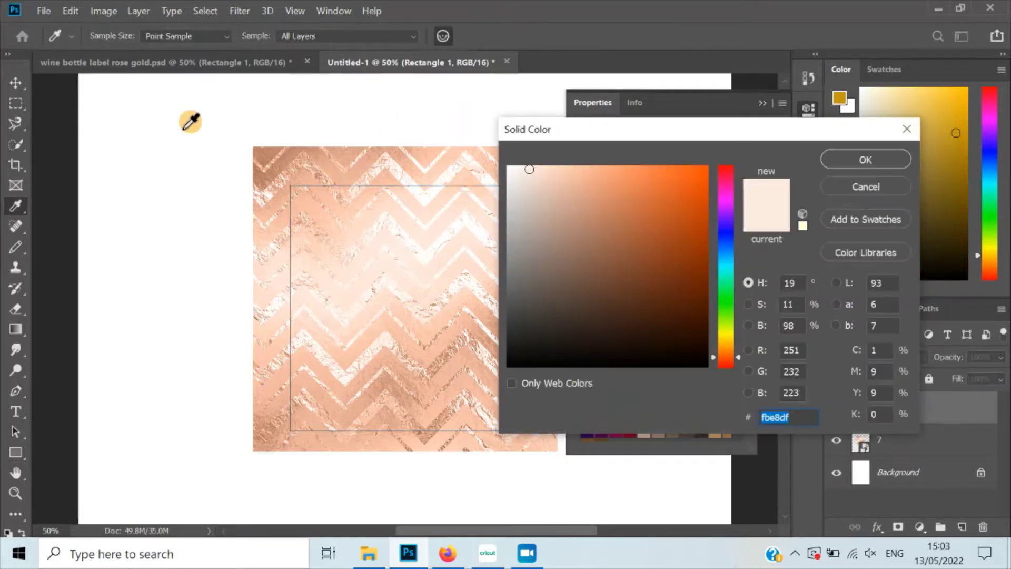
click(281, 185)
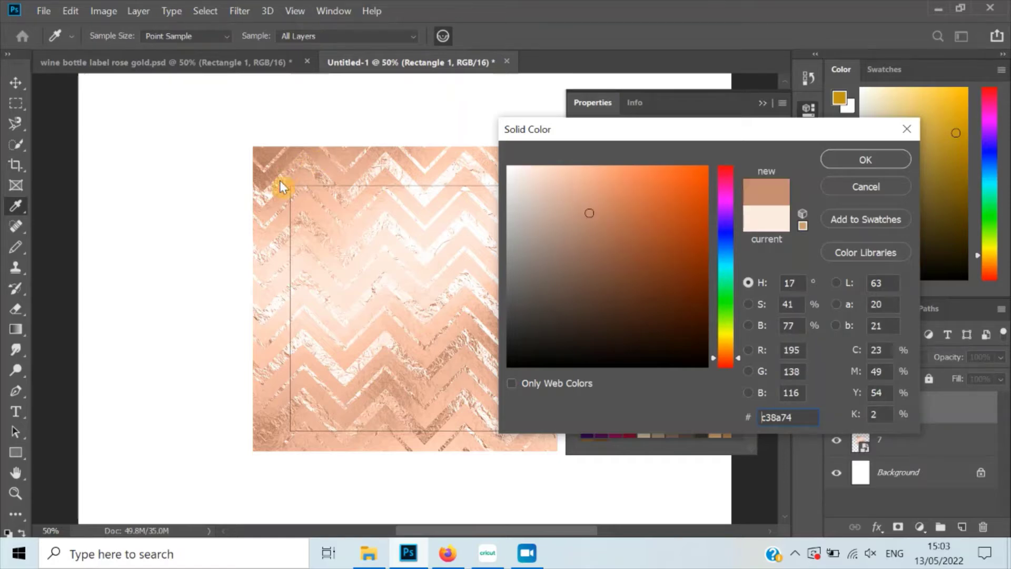
click(311, 168)
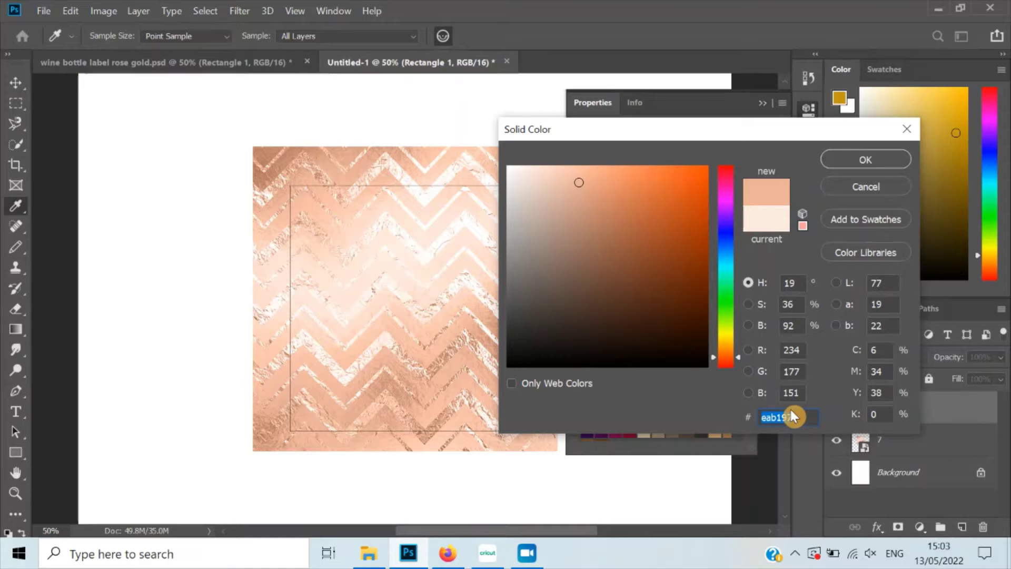
key(BackSpace)
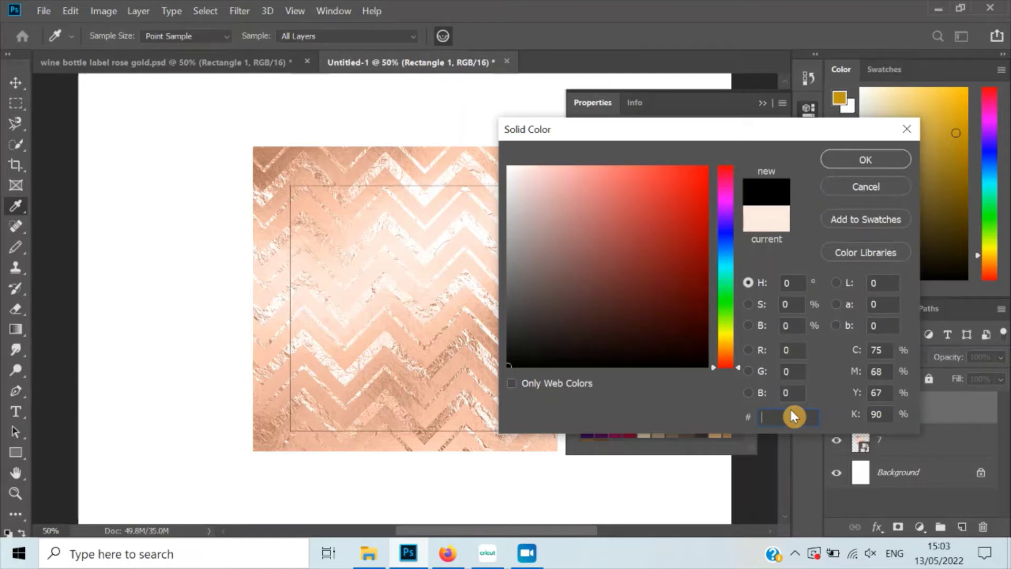
text(f)
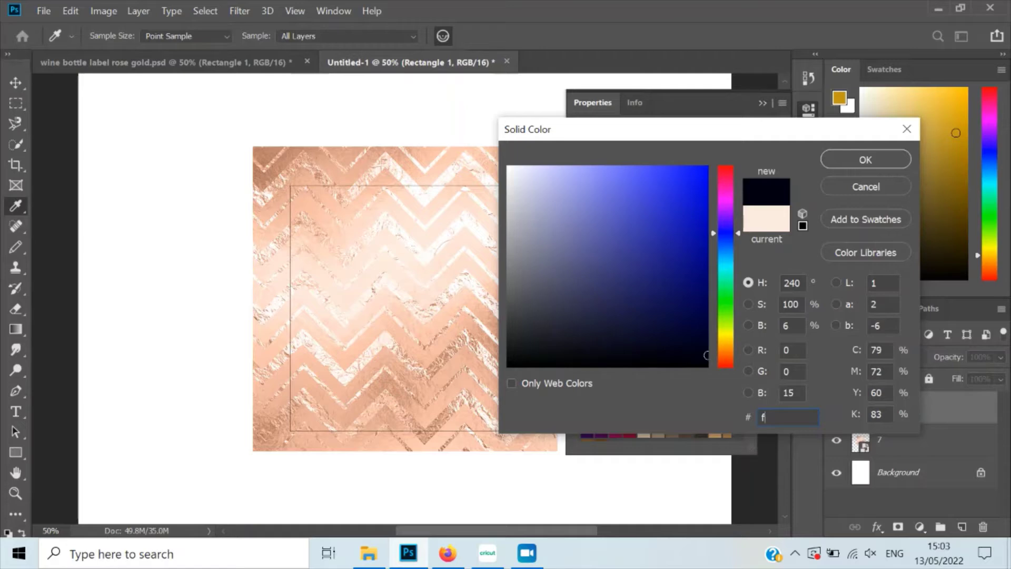
text(be8df)
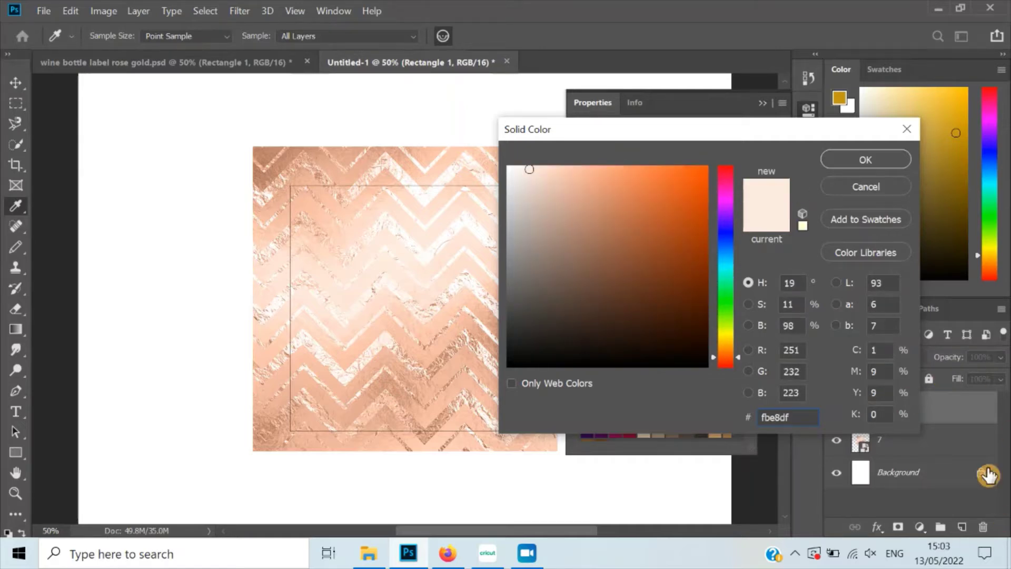
click(842, 161)
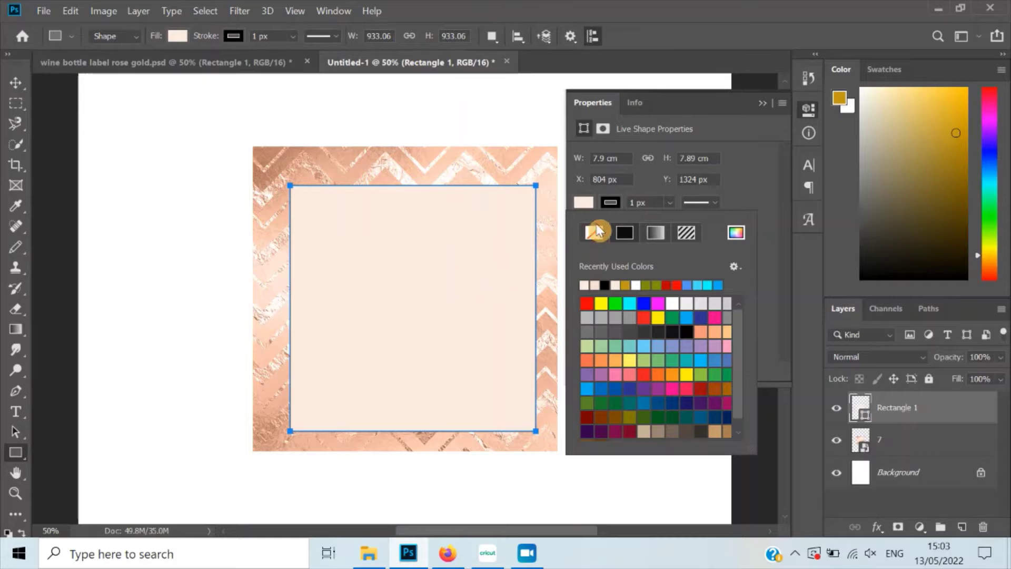
Remove the stroke from the pale pink rectangle and collapse its shape properties.
click(612, 203)
click(613, 203)
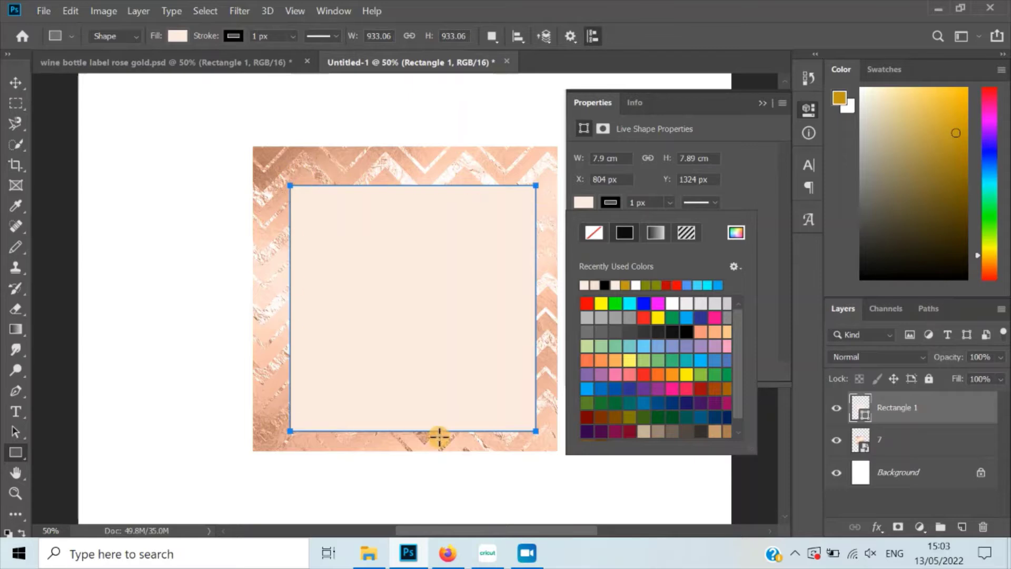
click(597, 233)
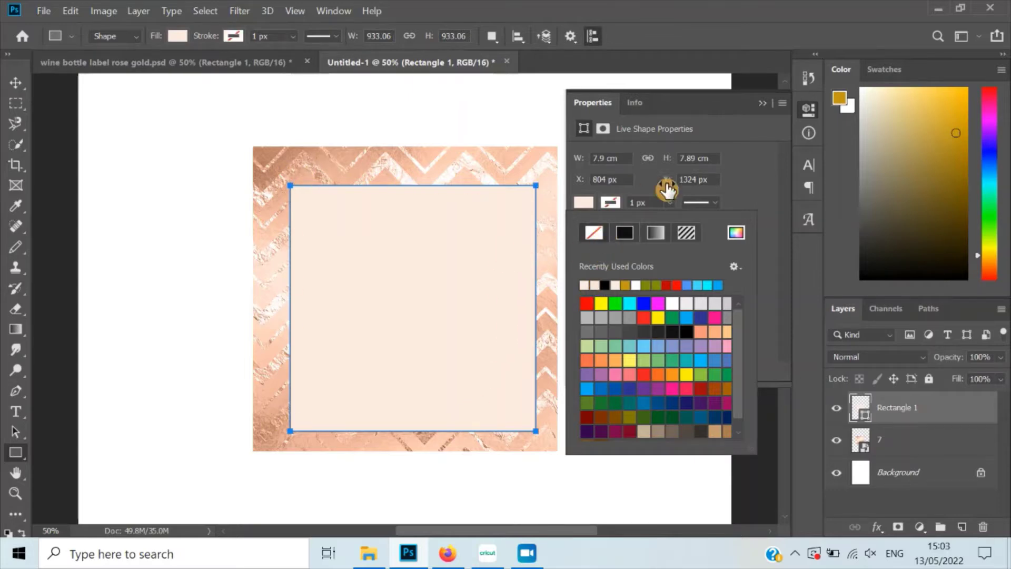
click(767, 108)
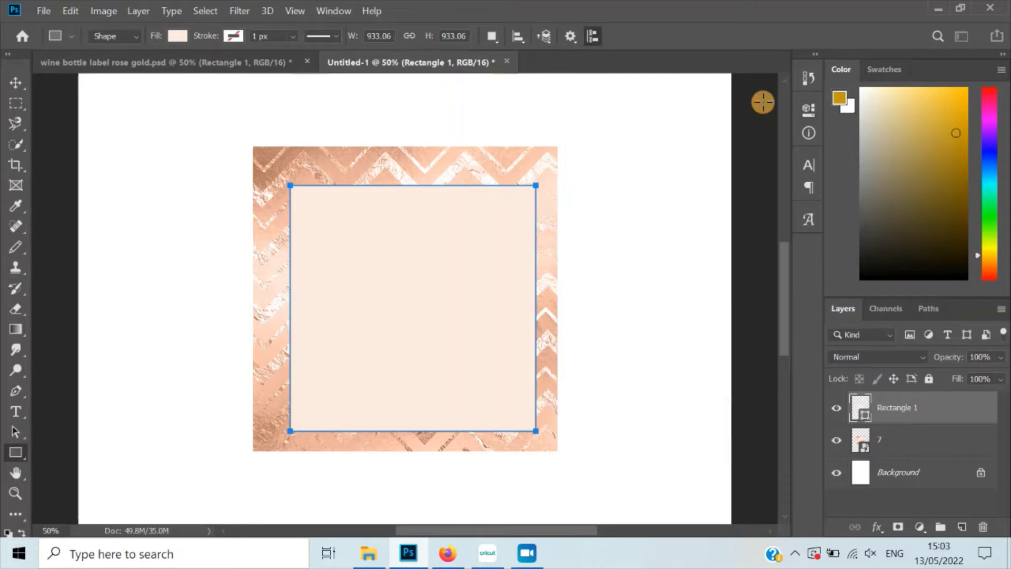
Select the pink square together with the chevron pattern and align both on their horizontal and vertical centers.
click(17, 87)
drag(218, 131, 604, 480)
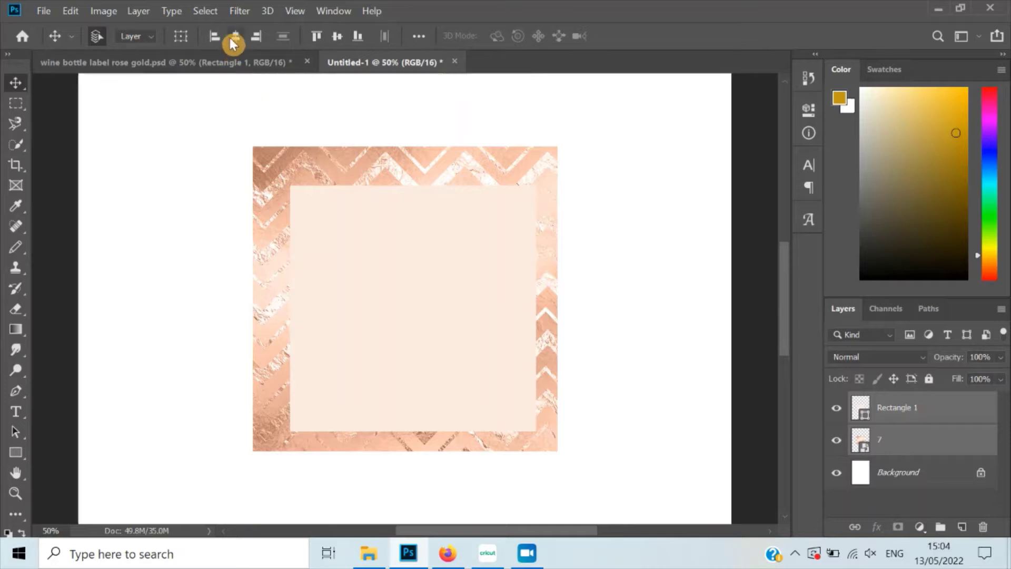
click(235, 37)
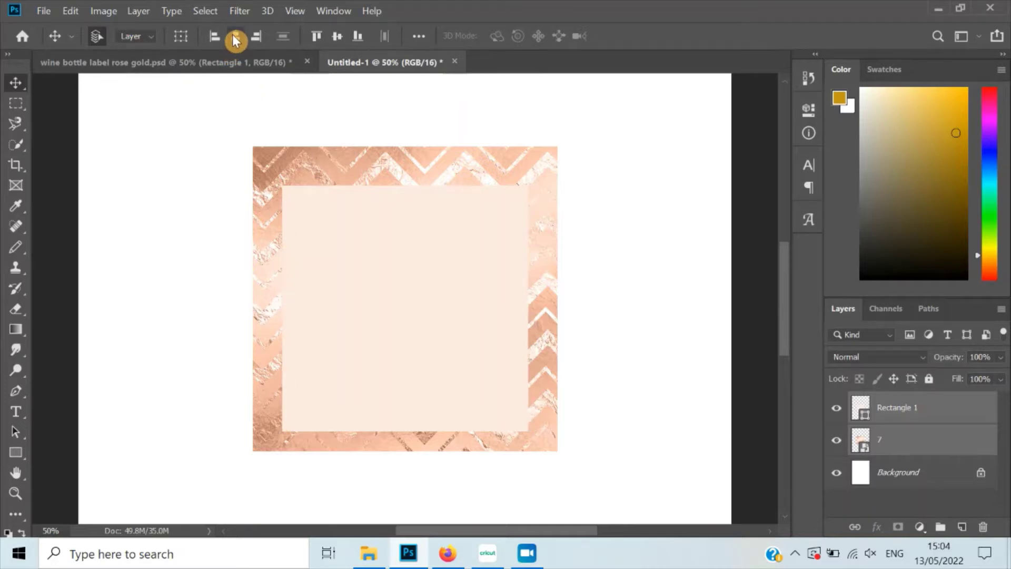
click(337, 36)
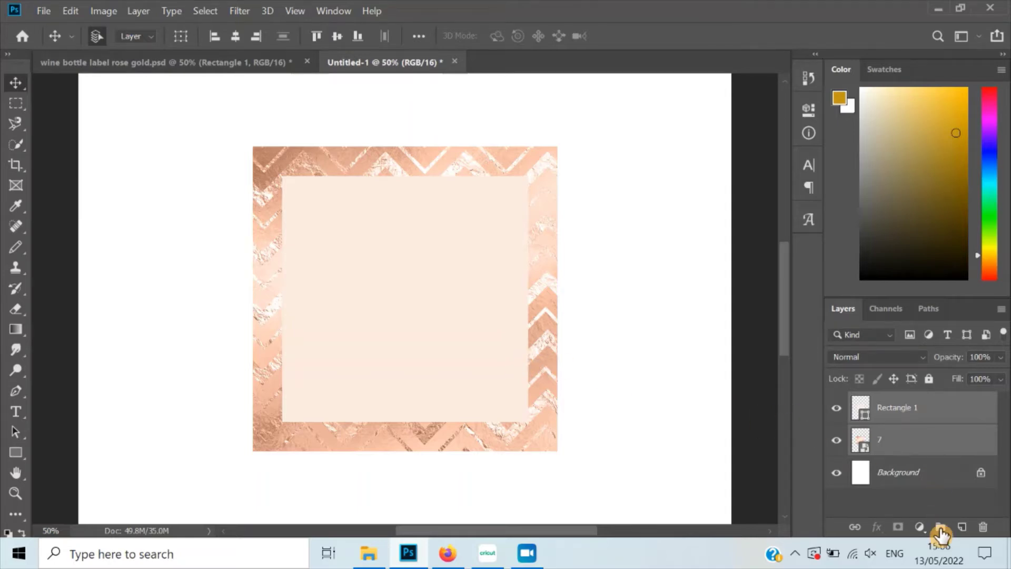
Add a new layer and create a text box across the upper part of the pink square reading "Finally Eighteen" on two lines.
click(963, 527)
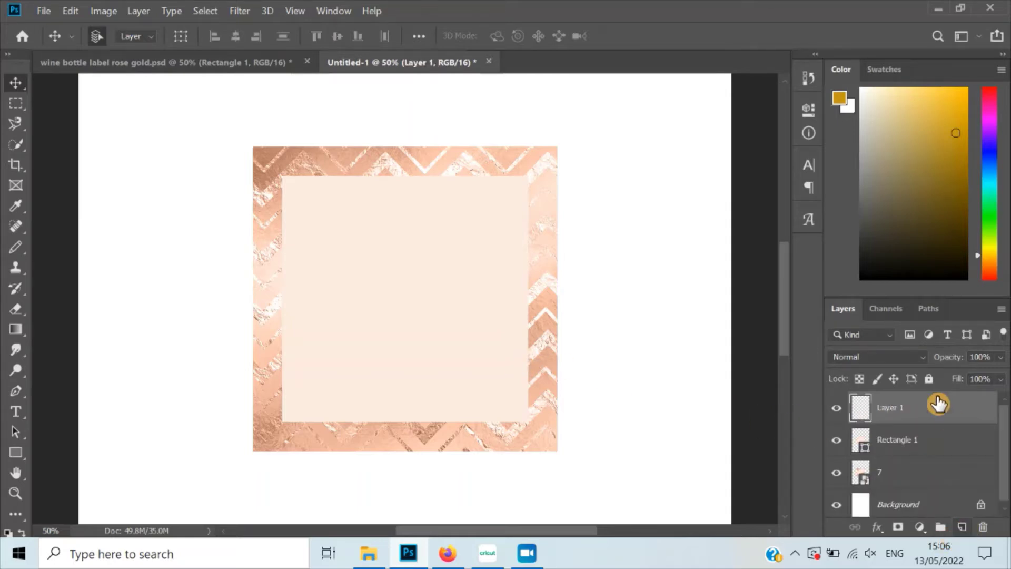
click(14, 415)
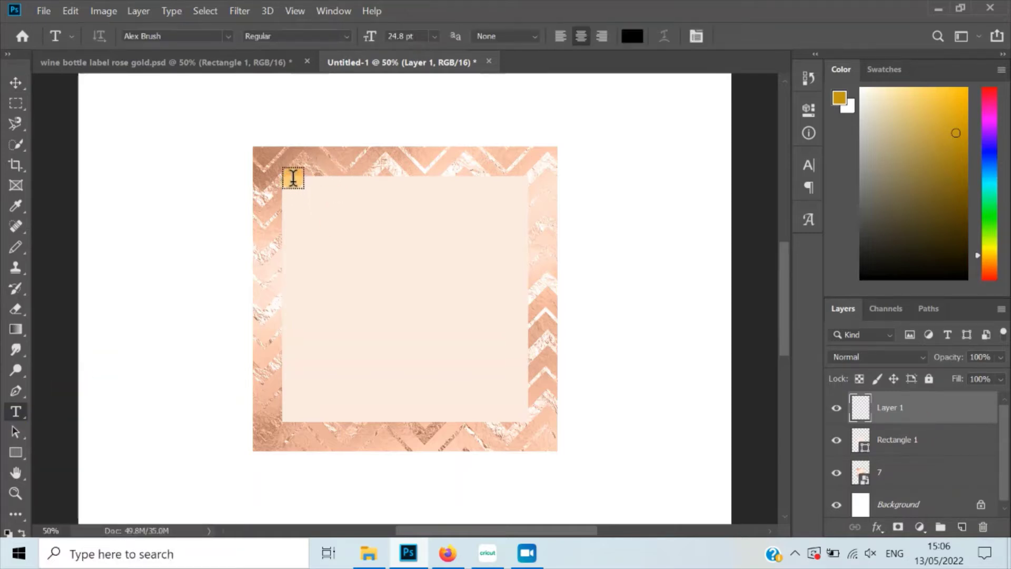
mouse_move(293, 183)
mouse_down()
mouse_move(481, 277)
mouse_move(522, 267)
mouse_move(514, 252)
mouse_up()
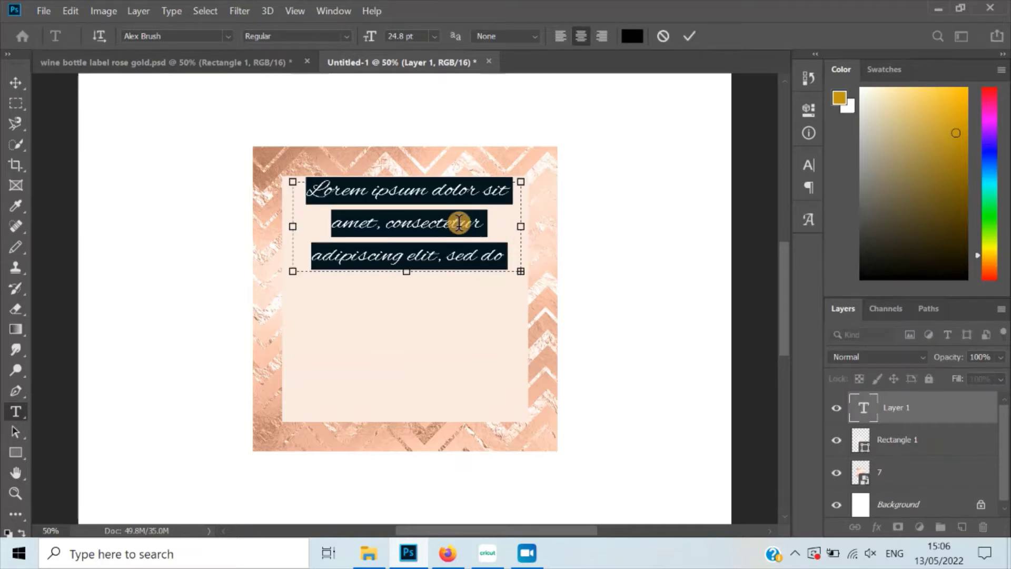
text(Fin)
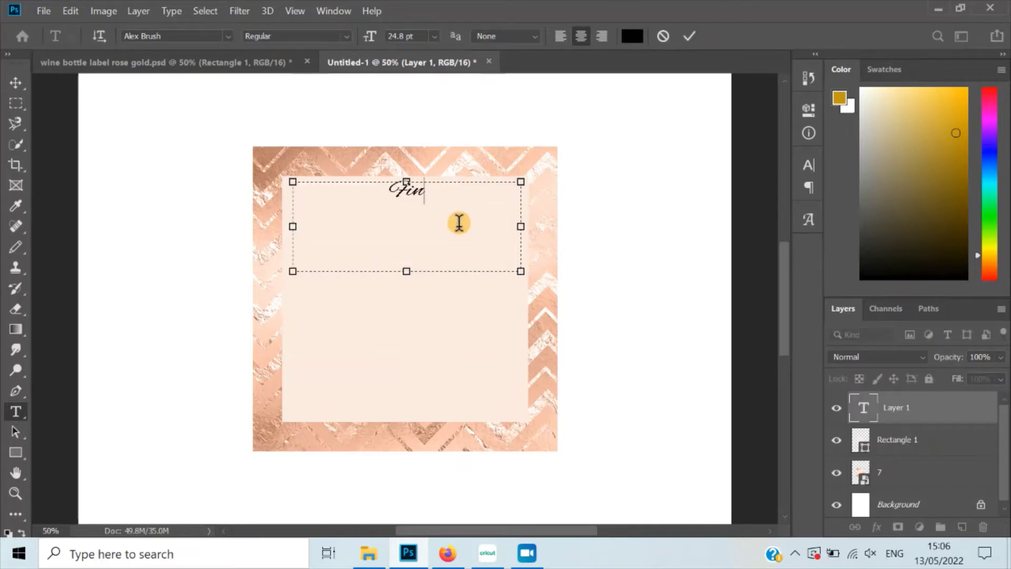
text(ally )
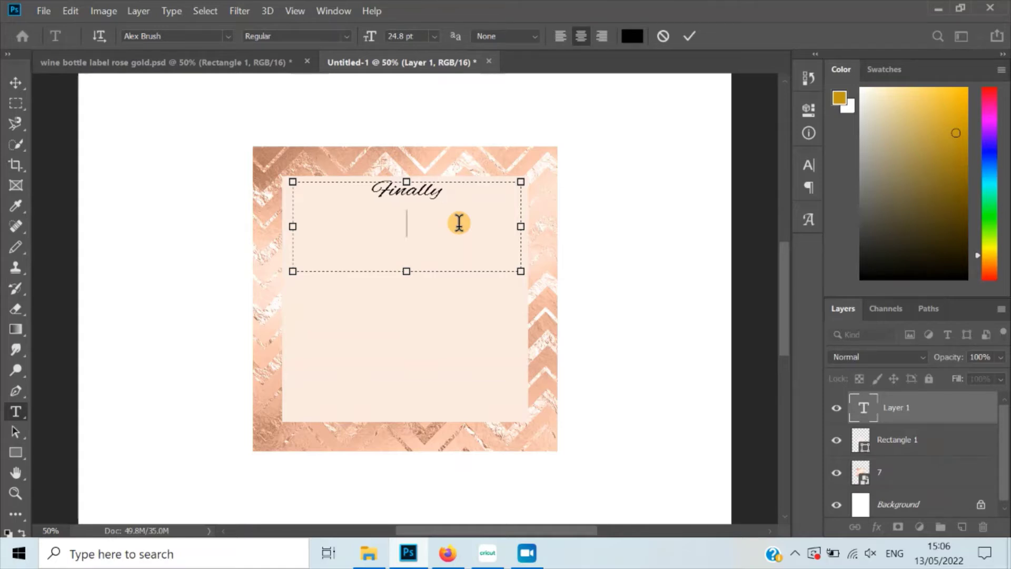
text(Eighteen)
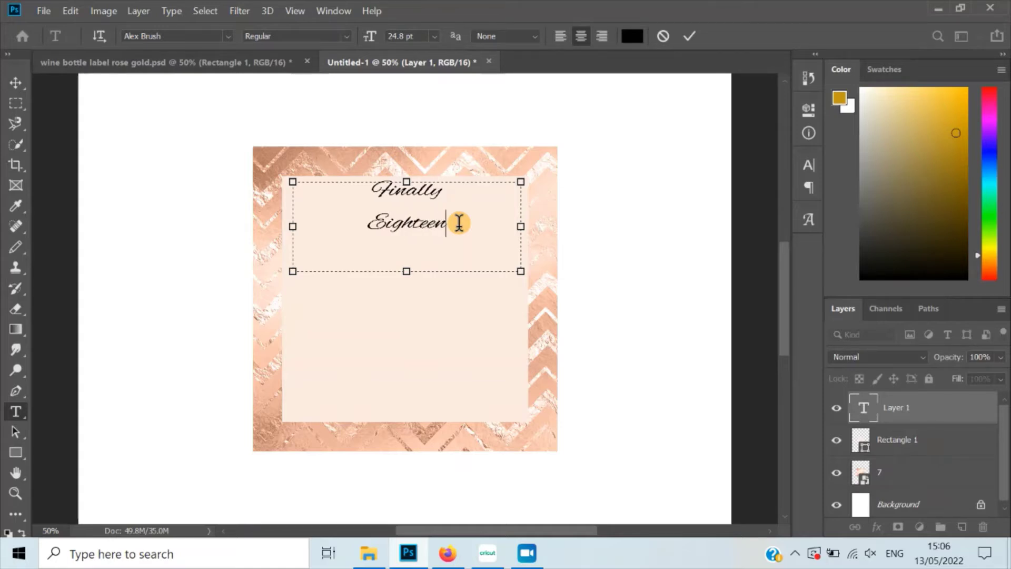
Set the "Finally Eighteen" text to the Caroline font at 34.5 pt and commit it.
drag(460, 222, 219, 61)
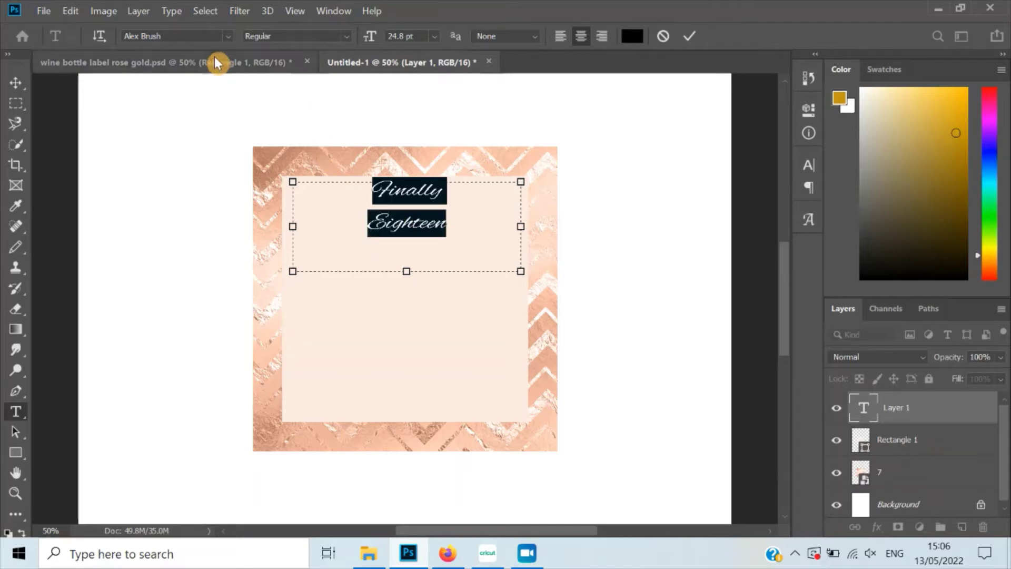
click(228, 36)
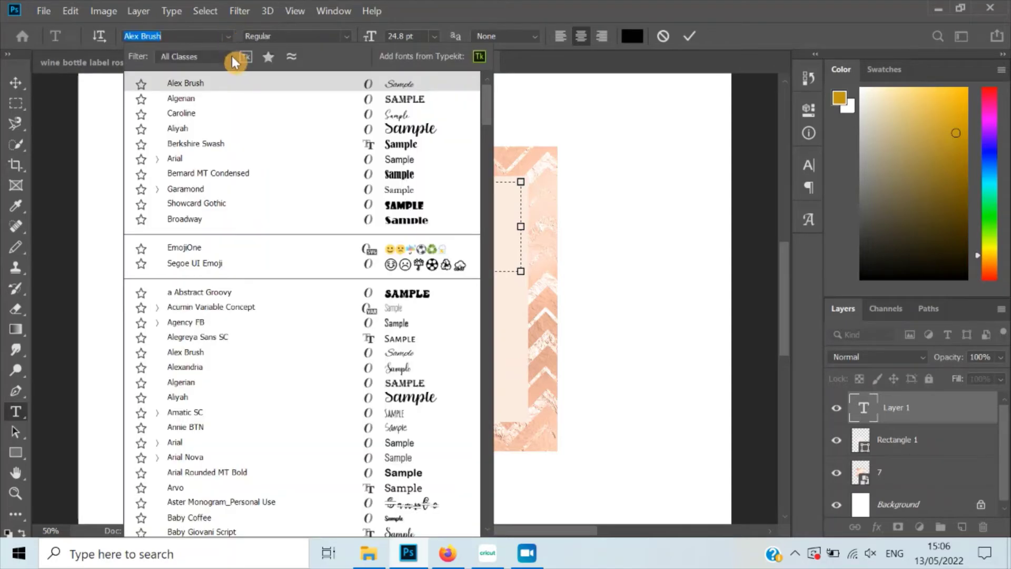
click(187, 116)
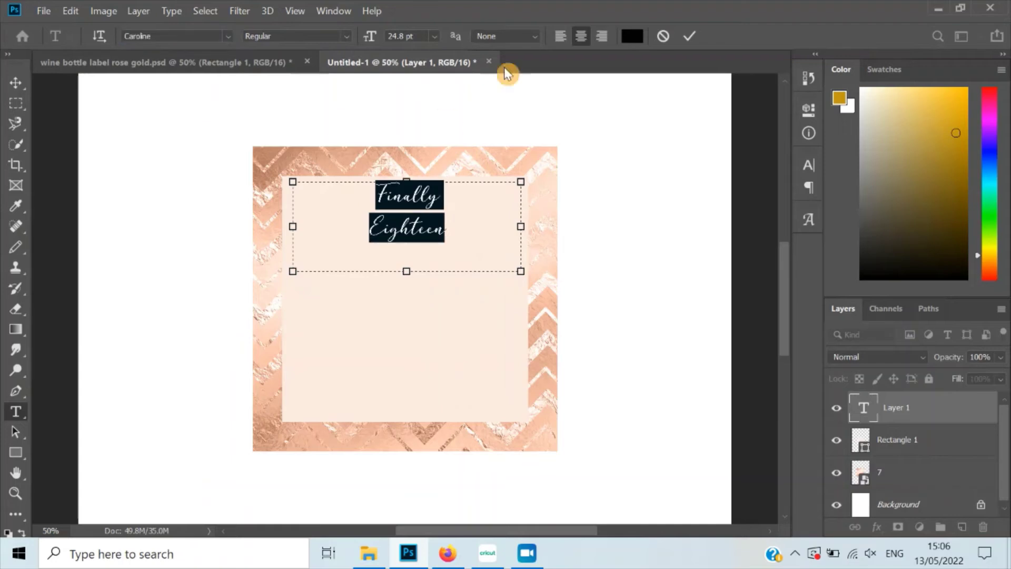
click(396, 34)
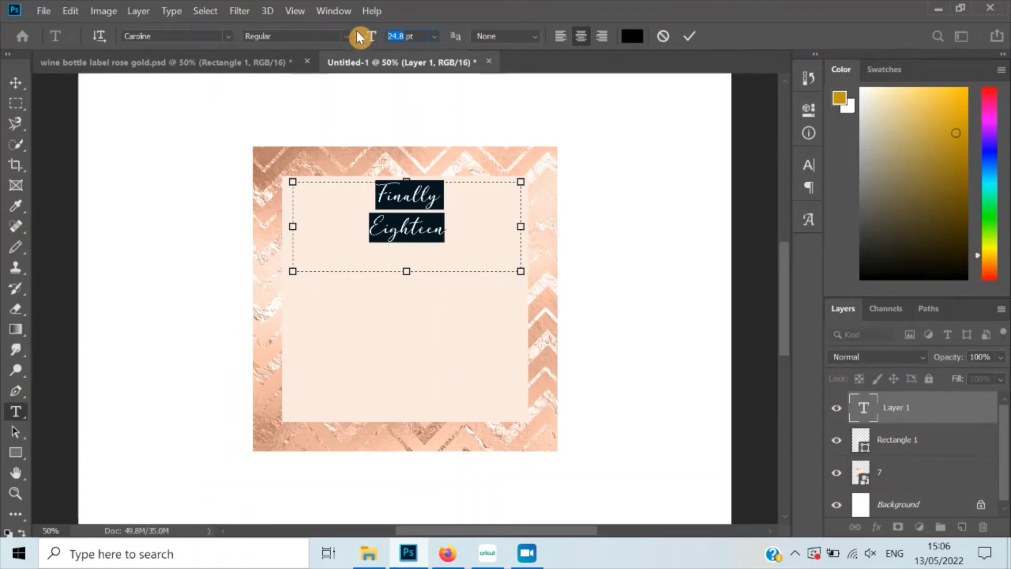
text(34.5)
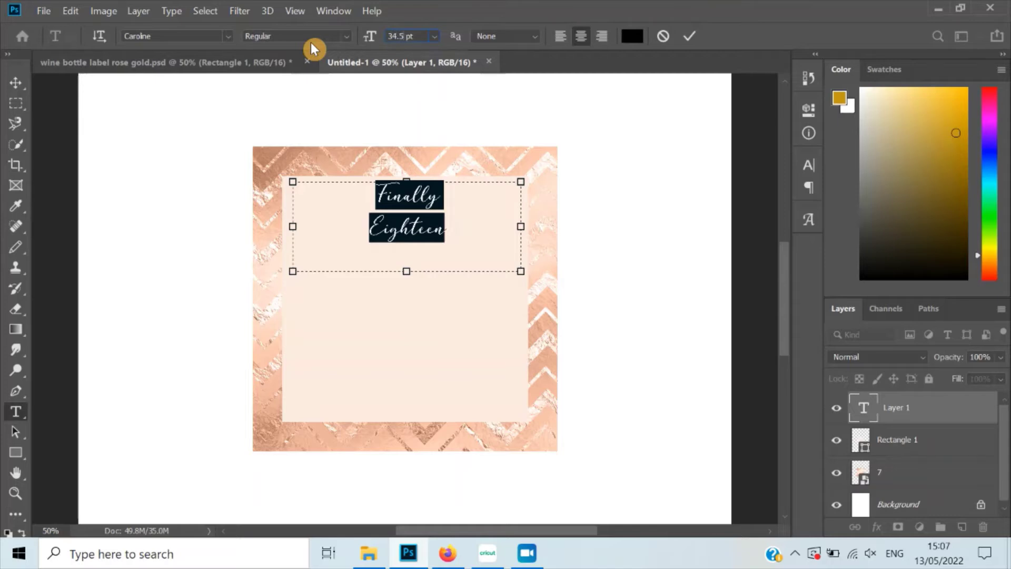
click(689, 36)
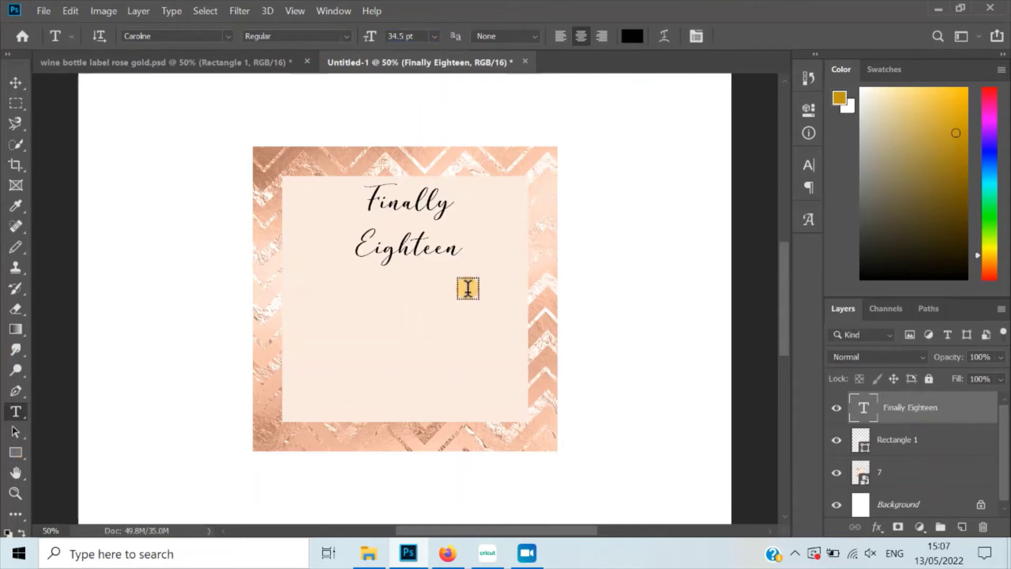
Add a text box below "Eighteen" with the birthday person's first name in possessive form, "18th" and "Birthday" on three lines, enlarging the box to fit.
drag(298, 271, 517, 353)
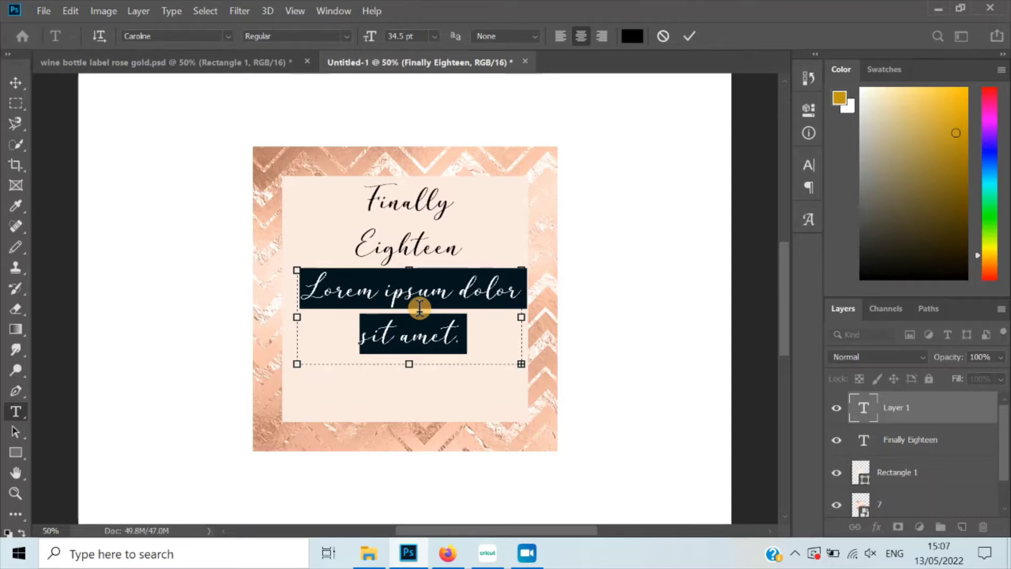
click(420, 307)
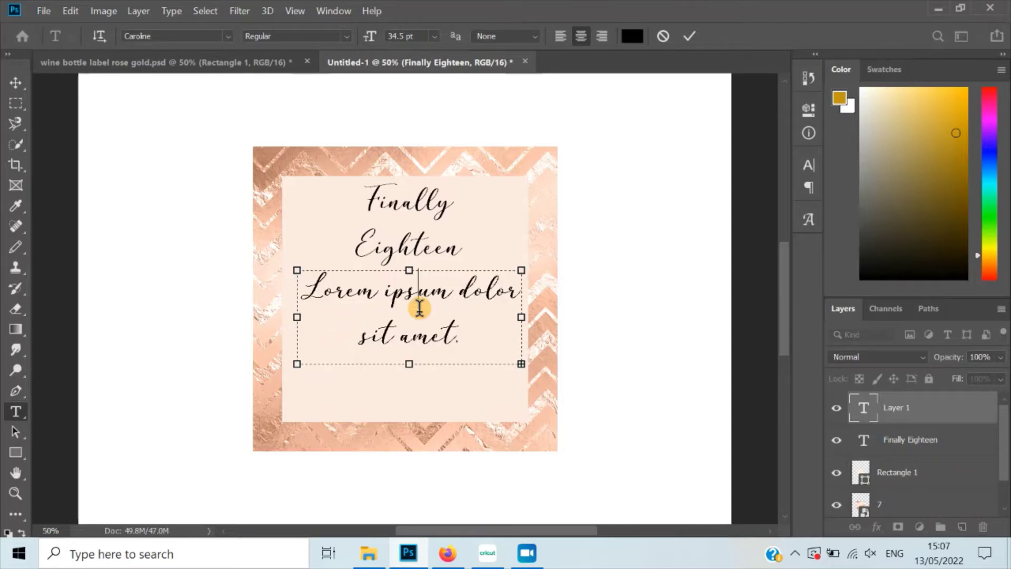
key(ctrl+a)
text(Rhianna's)
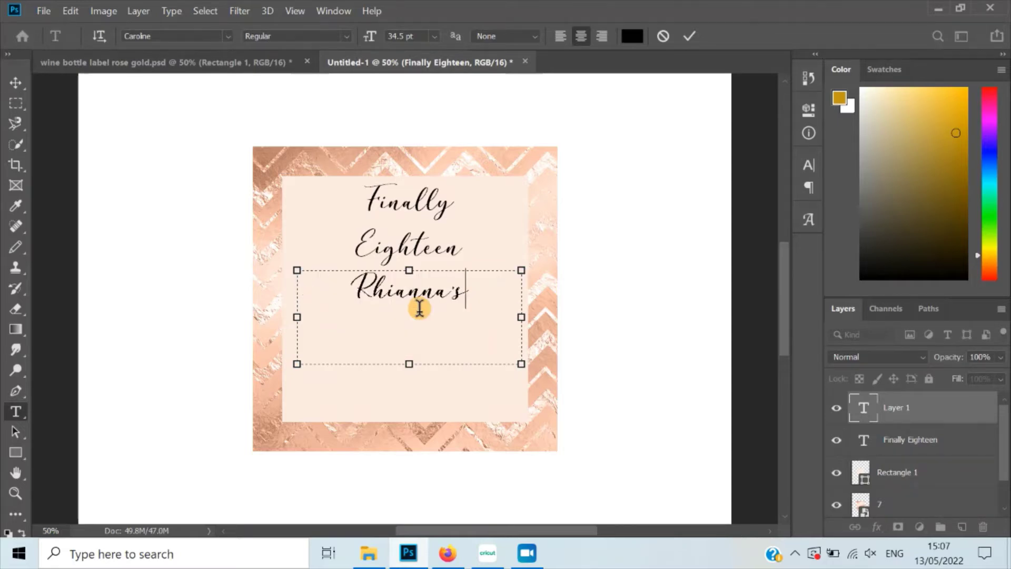
text(18th)
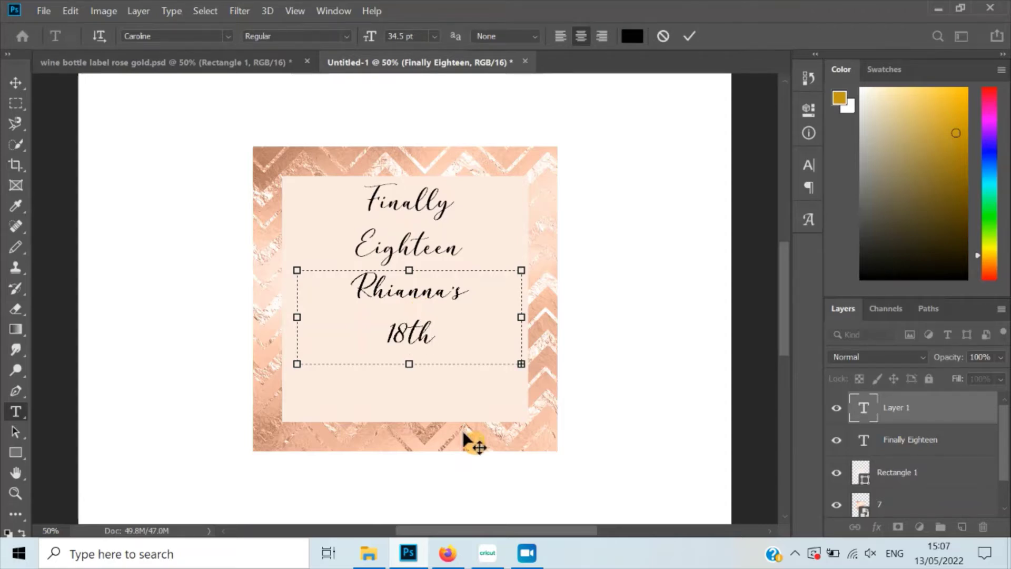
drag(409, 365, 410, 406)
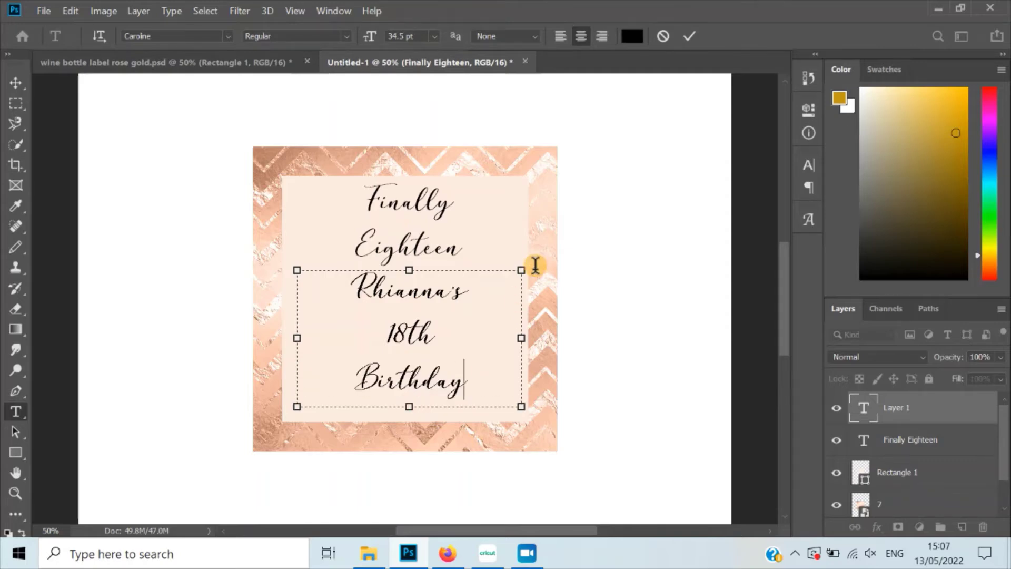
Set the three-line name and birthday text to the Algerian font at 23.9 pt and commit it.
double_click(458, 378)
key(ctrl+a)
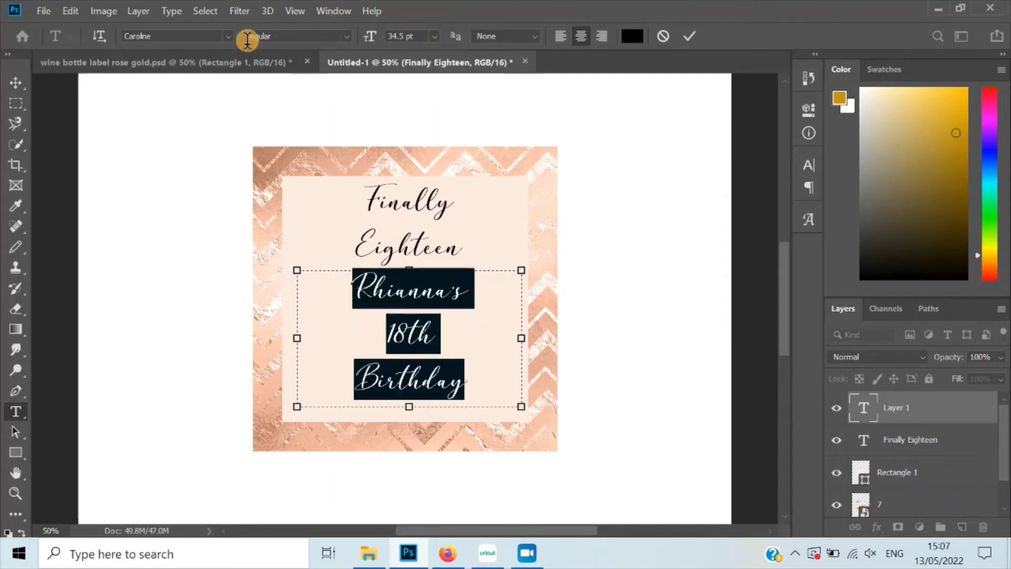
click(227, 37)
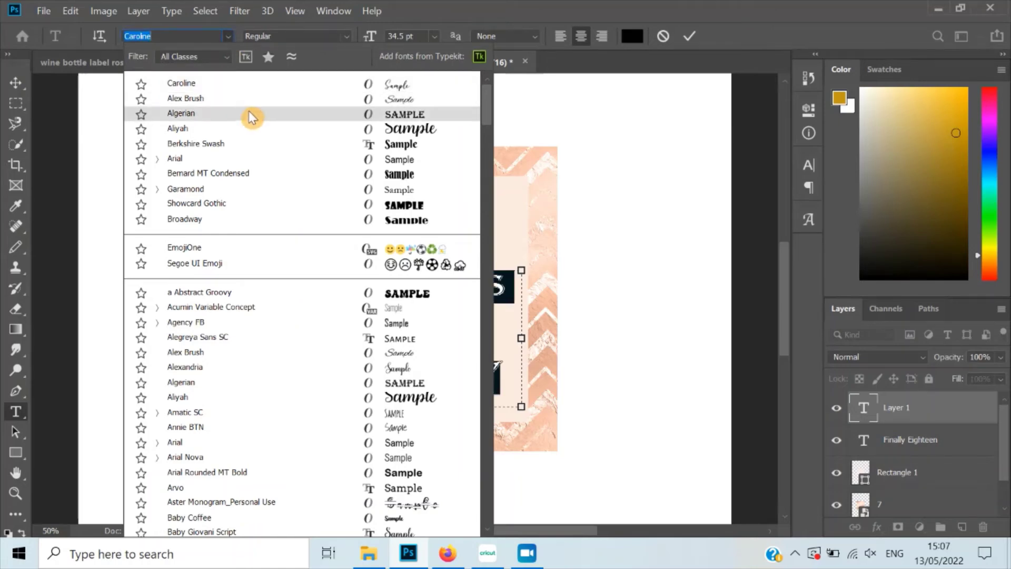
click(398, 115)
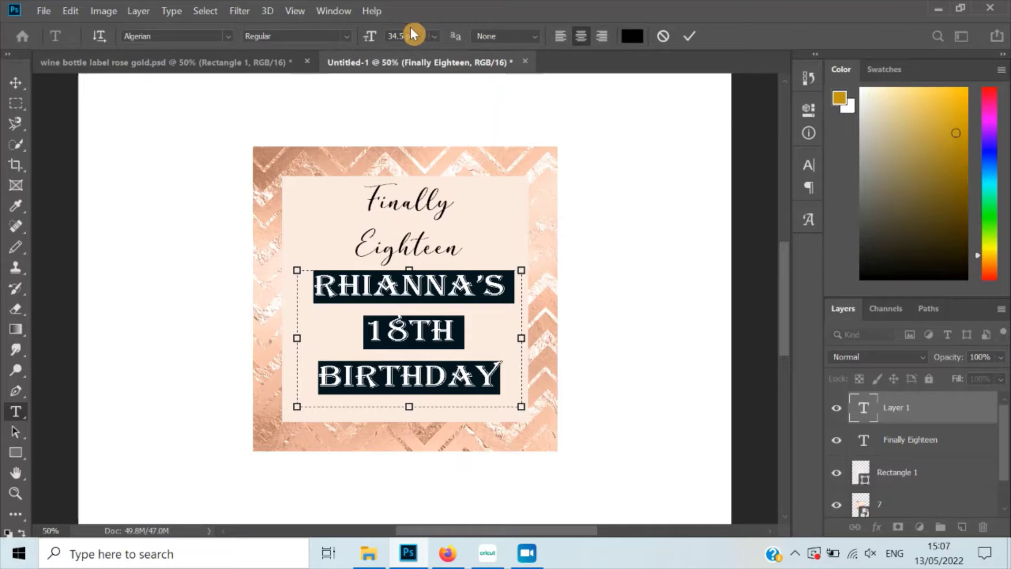
click(397, 36)
text(23)
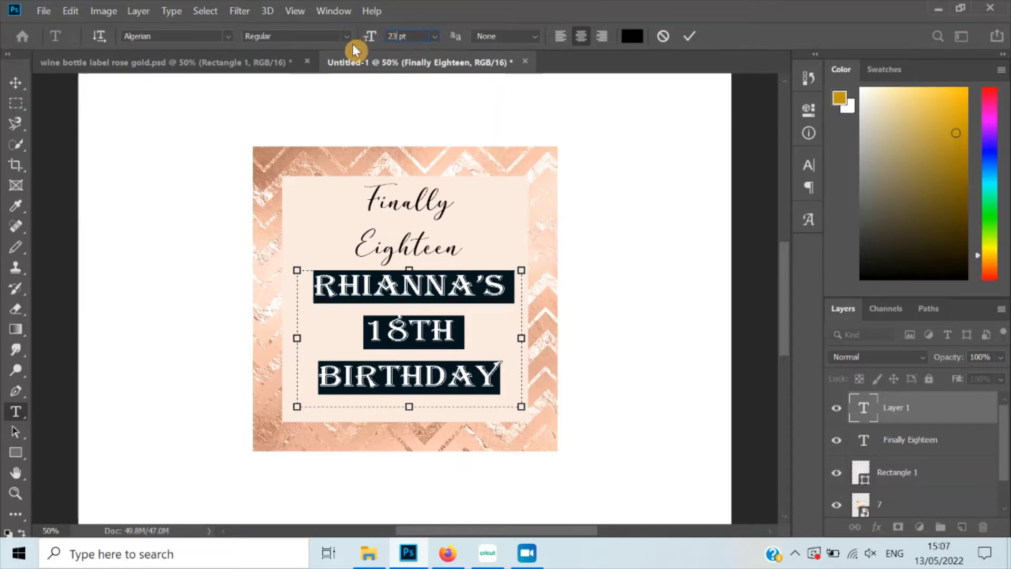
key(Return)
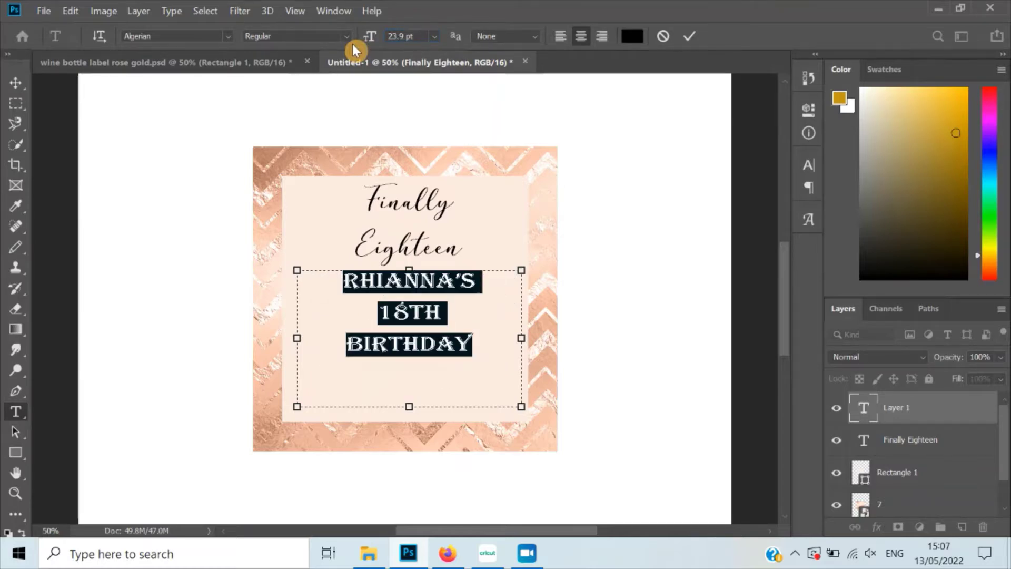
click(679, 47)
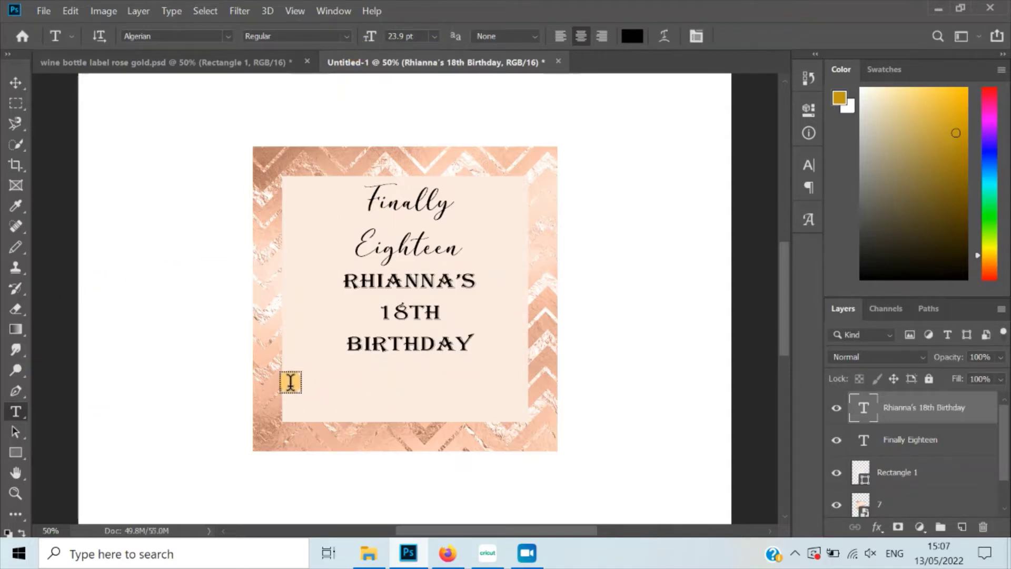
Add a one-line text box along the lower edge of the pink square containing the date of the birthday.
drag(290, 387, 519, 414)
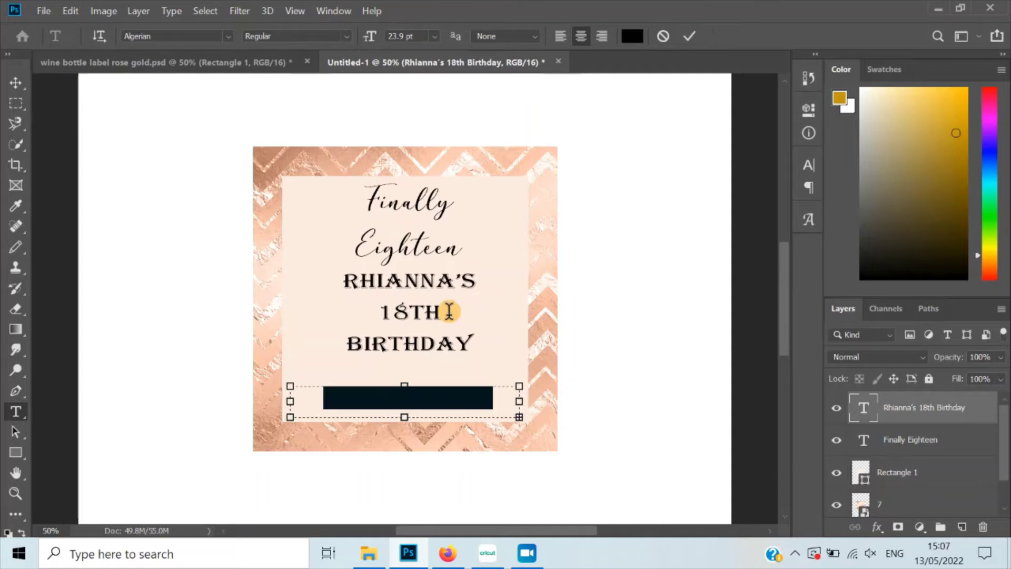
text(28)
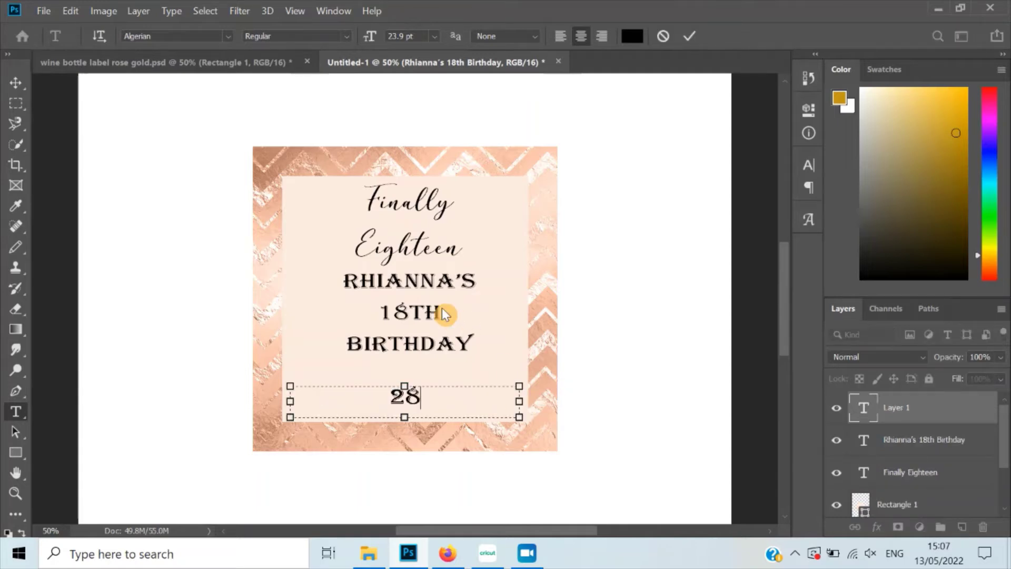
text(TH )
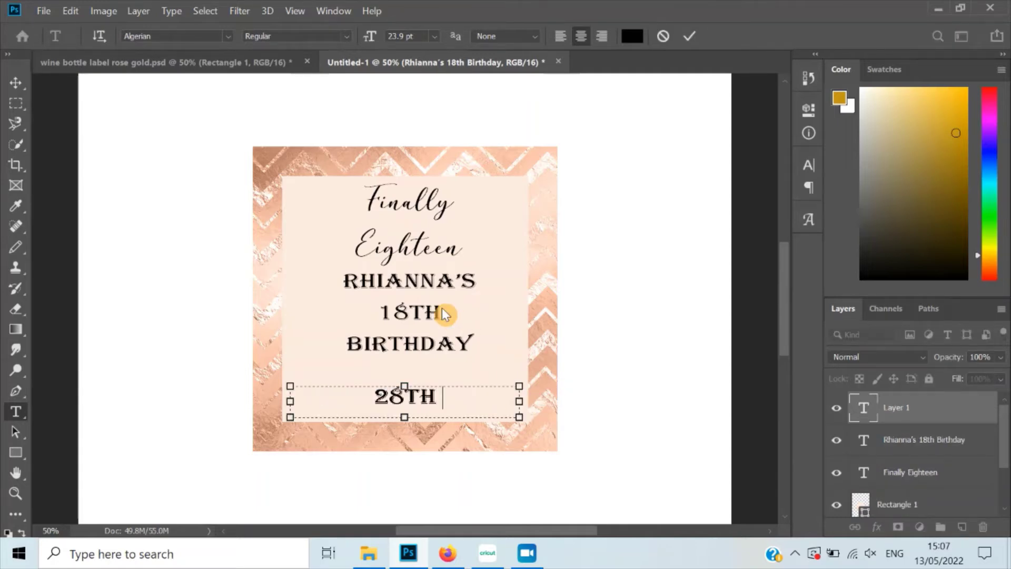
text(APRIL 2022)
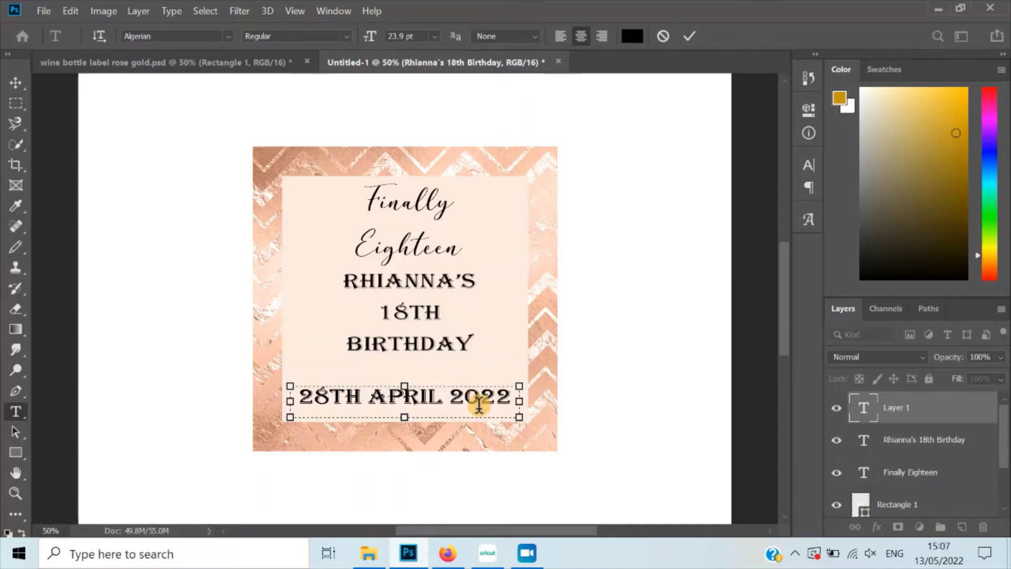
Set the date text along the pink square's lower edge to the Alex Brush font at 24.8 pt and commit it.
triple_click(472, 390)
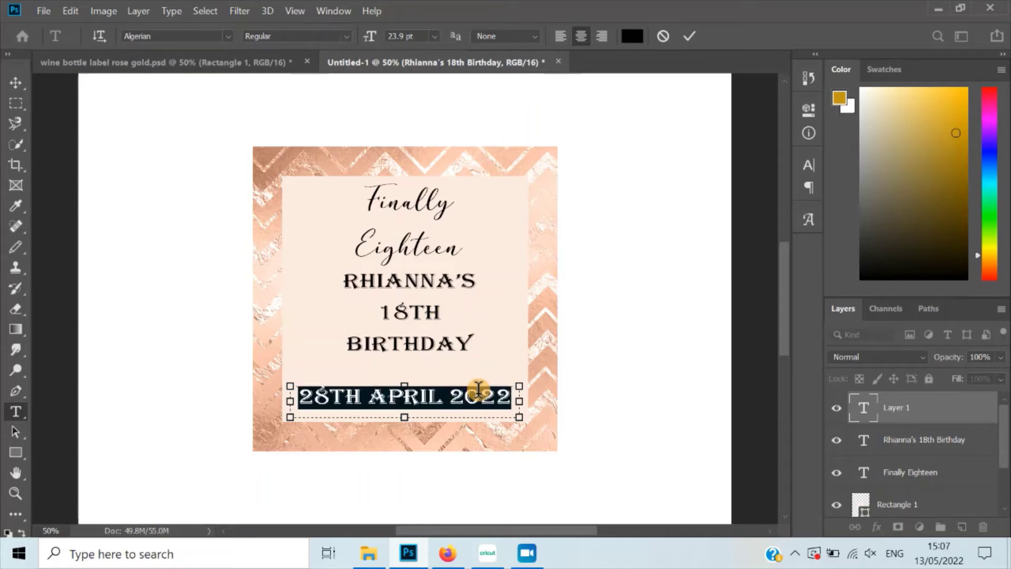
click(228, 36)
click(239, 125)
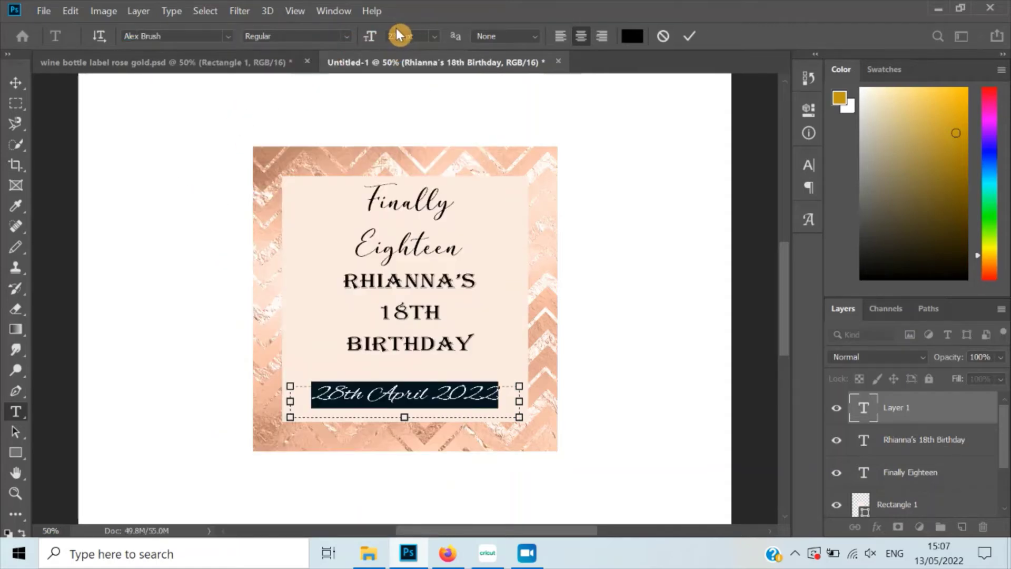
click(398, 32)
text(24.8)
key(Return)
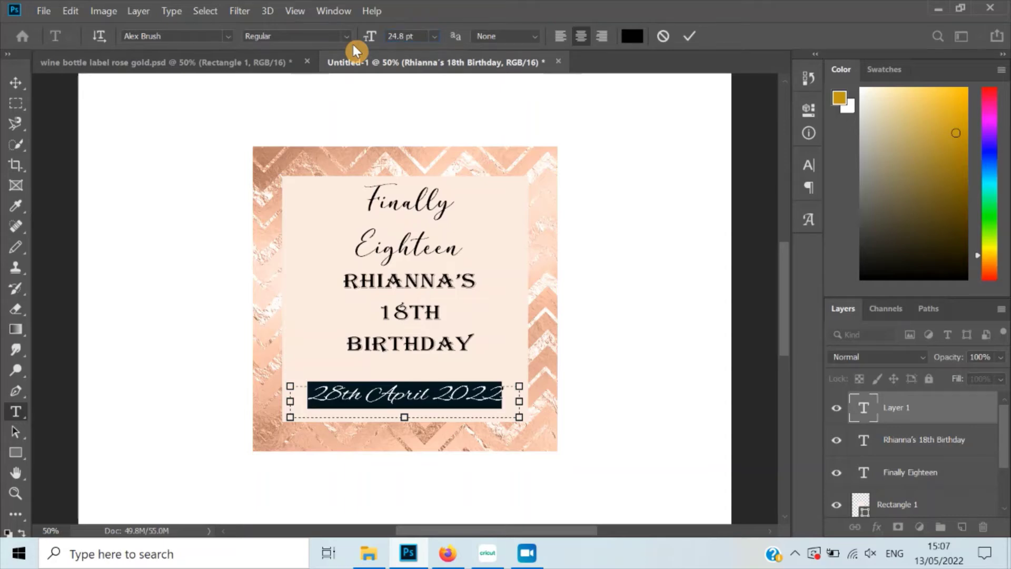
click(691, 36)
Align all label elements on their horizontal centres, and move the three-line name and birthday text slightly down, away from "Eighteen".
click(16, 83)
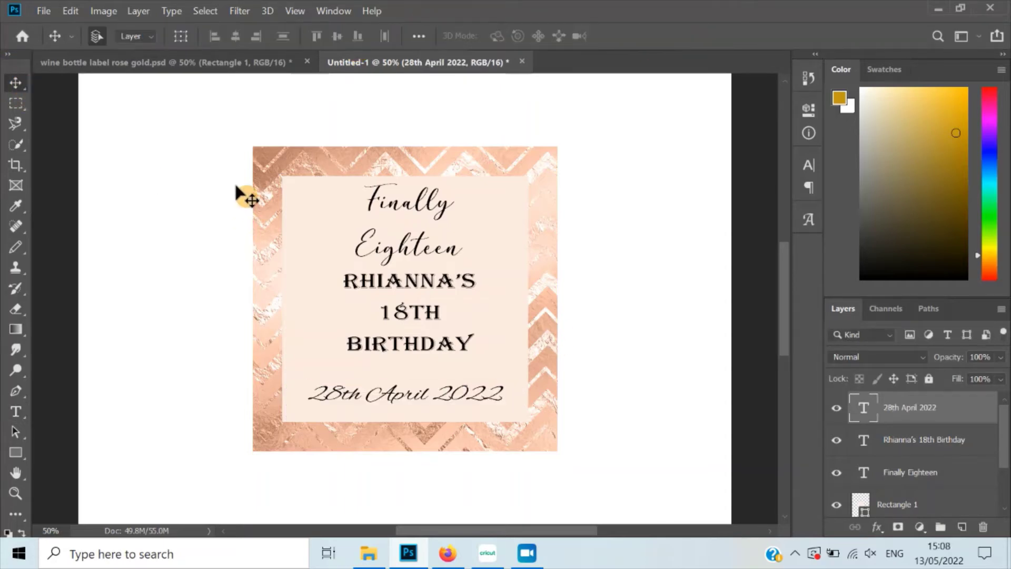
drag(213, 121, 606, 492)
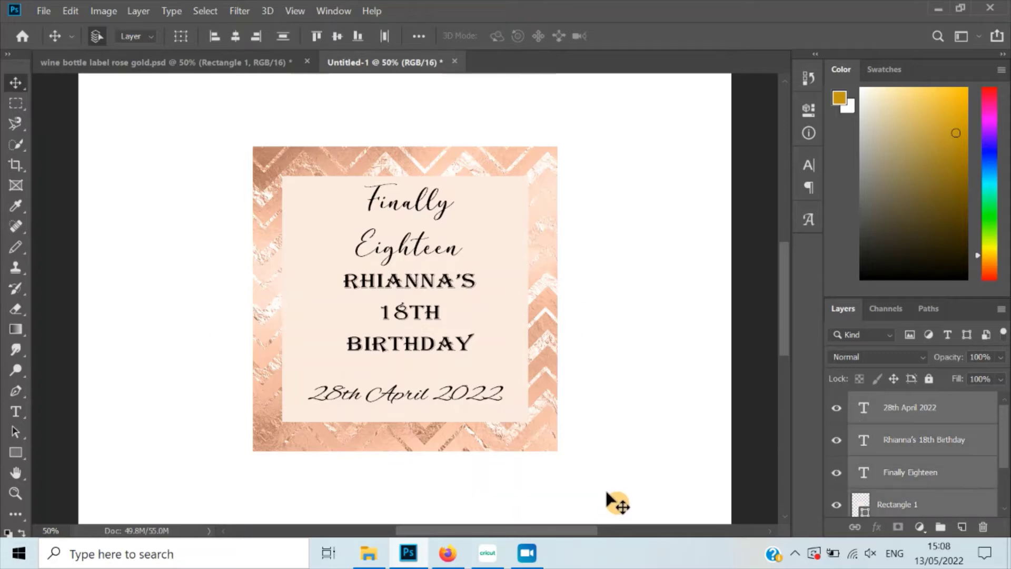
click(236, 43)
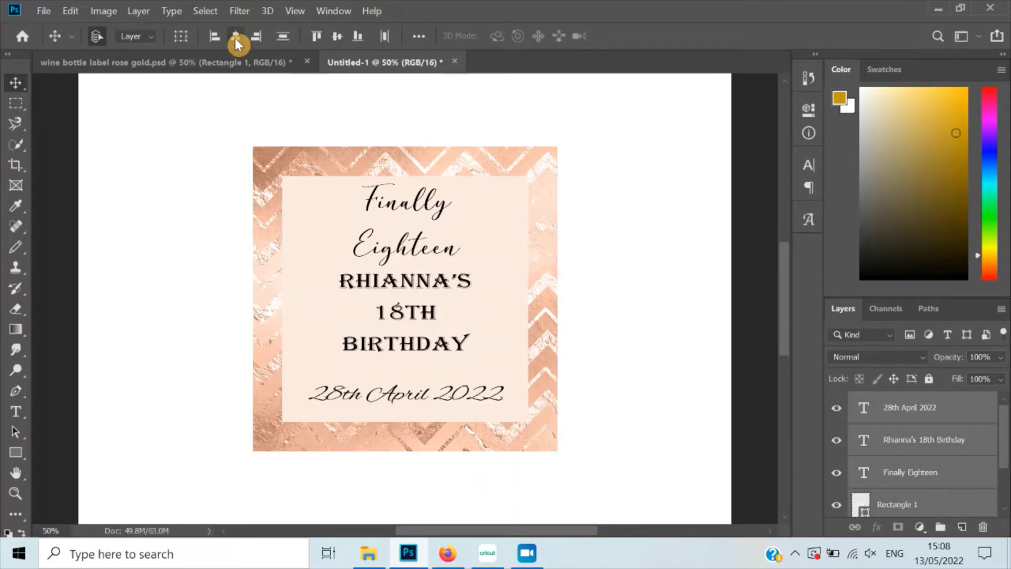
click(667, 276)
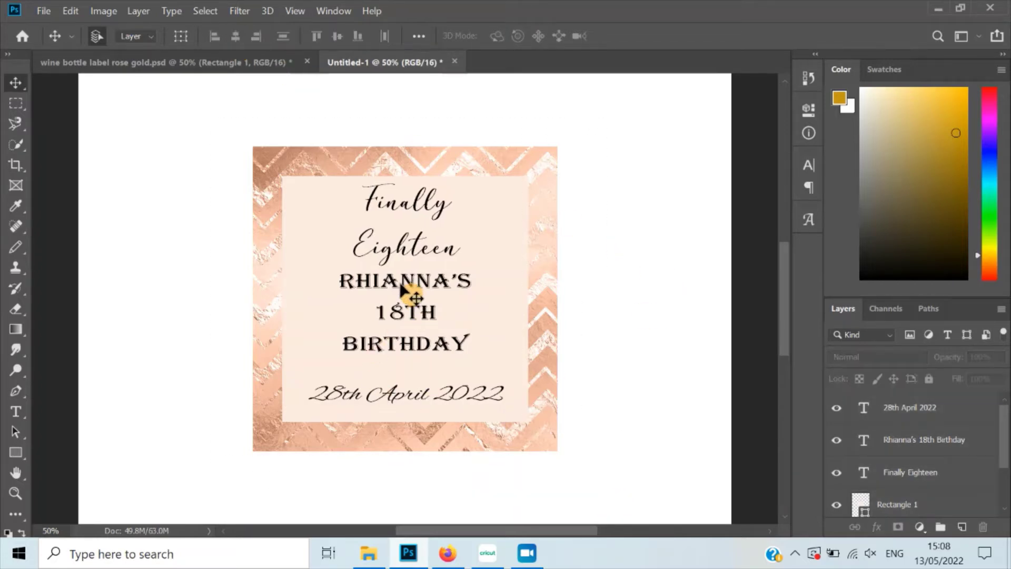
drag(410, 287, 412, 302)
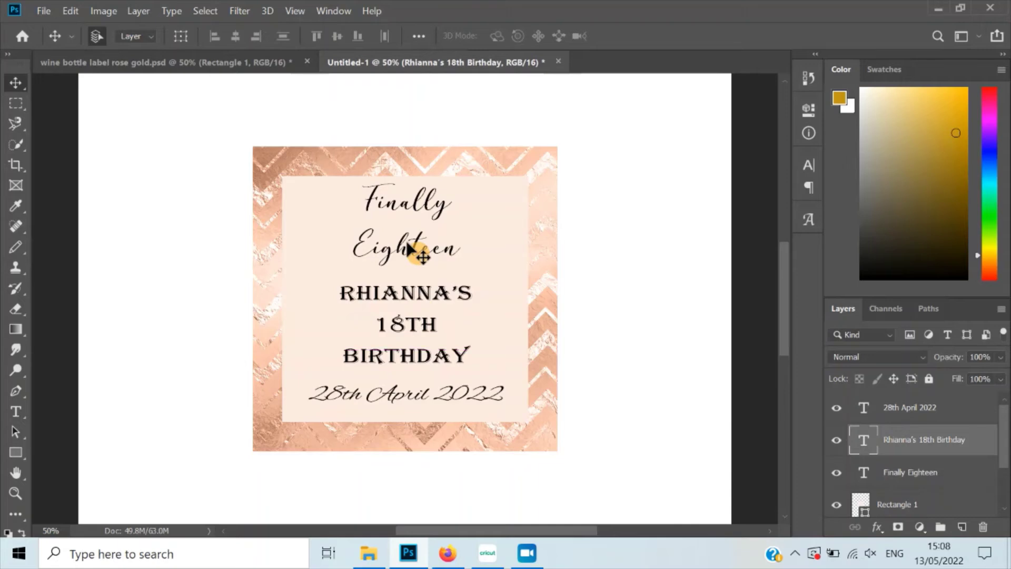
Select all the text, square and foil layers of the label, leaving out the Background, and merge them into one layer.
drag(209, 113, 627, 485)
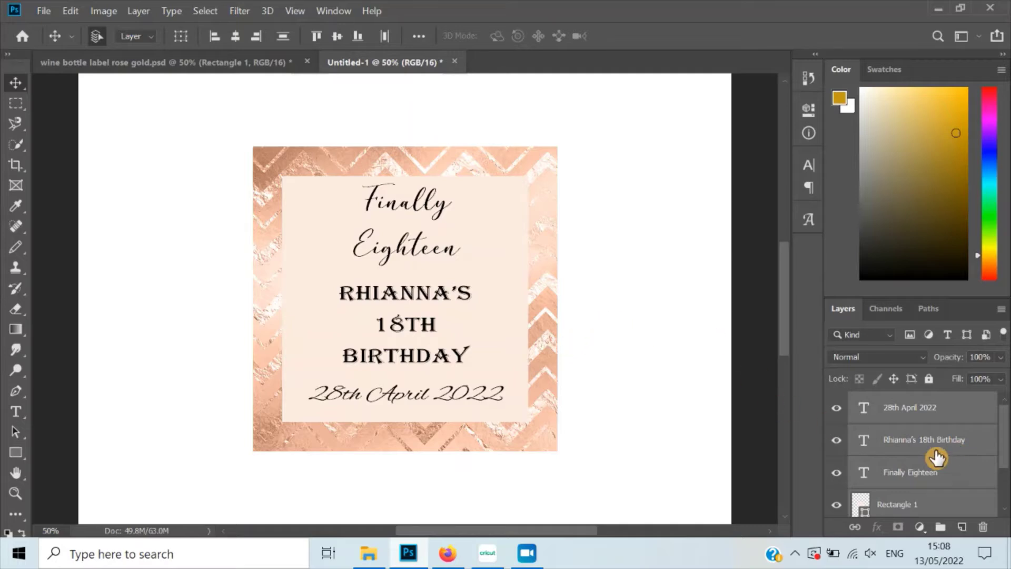
scroll(933, 469, down, 2)
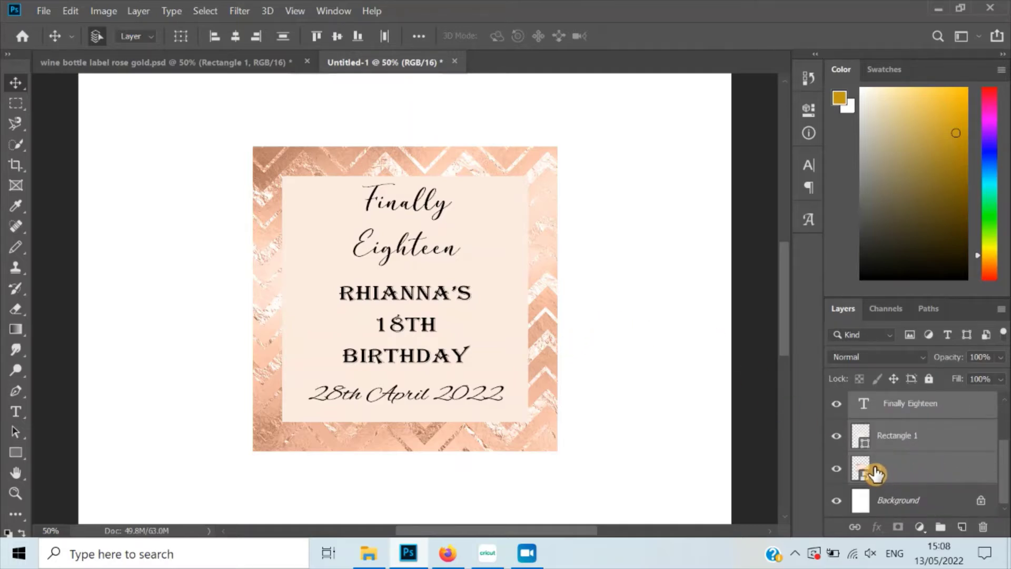
scroll(915, 454, up, 1)
scroll(916, 454, up, 2)
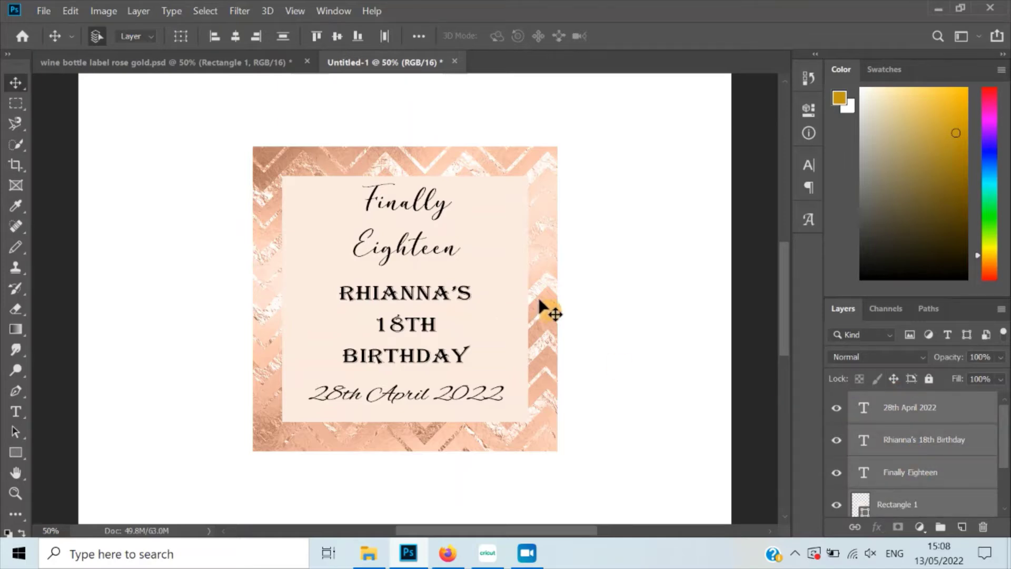
key(ctrl)
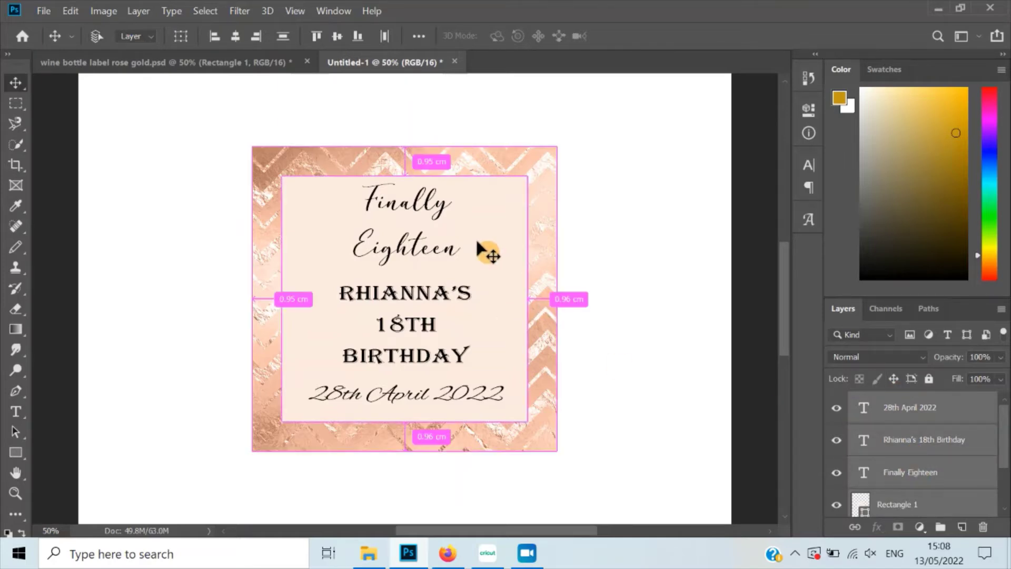
key(ctrl+e)
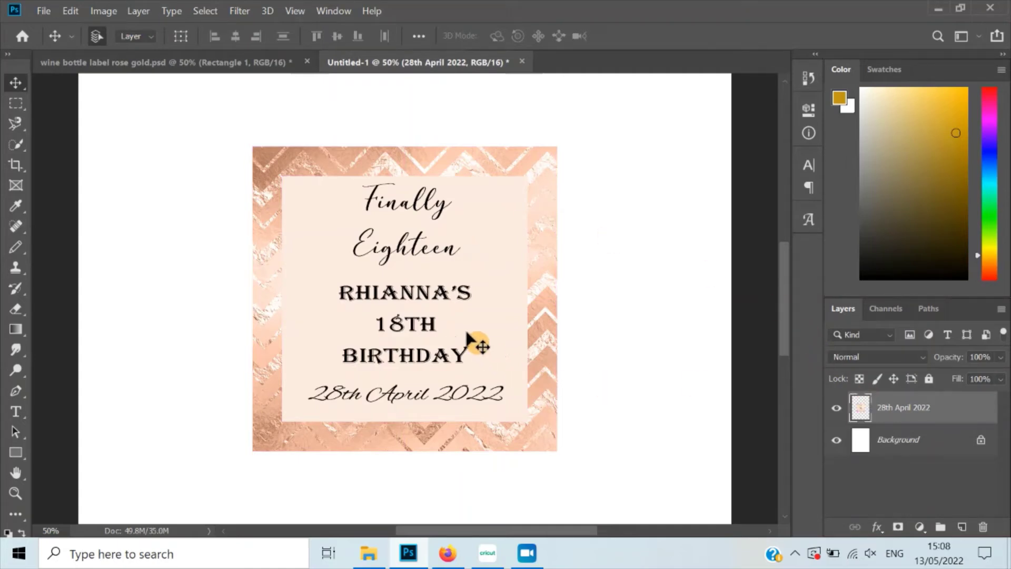
Move the merged label across the page and back to test that its parts move together.
drag(437, 340, 510, 320)
click(603, 372)
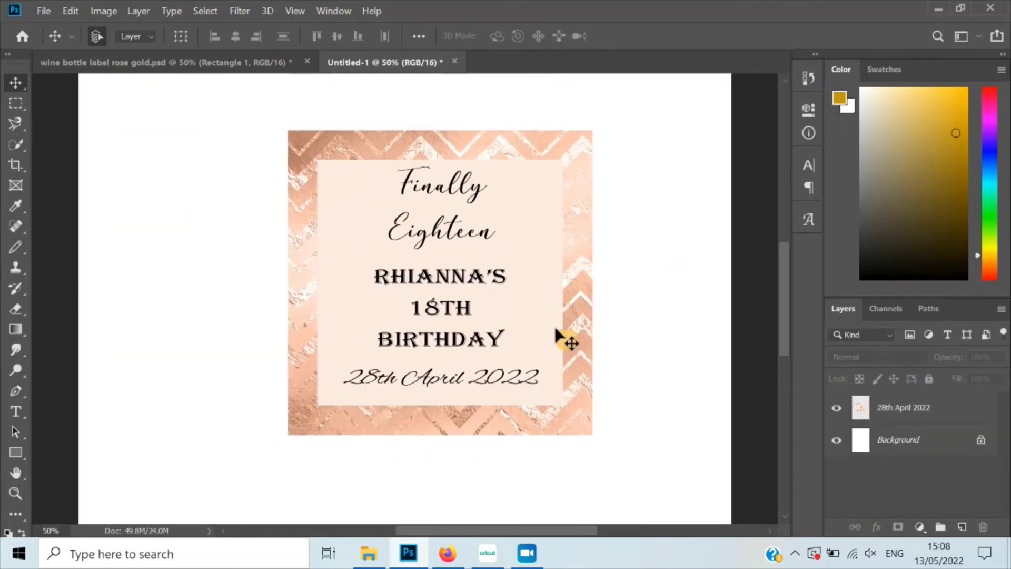
drag(555, 328, 480, 343)
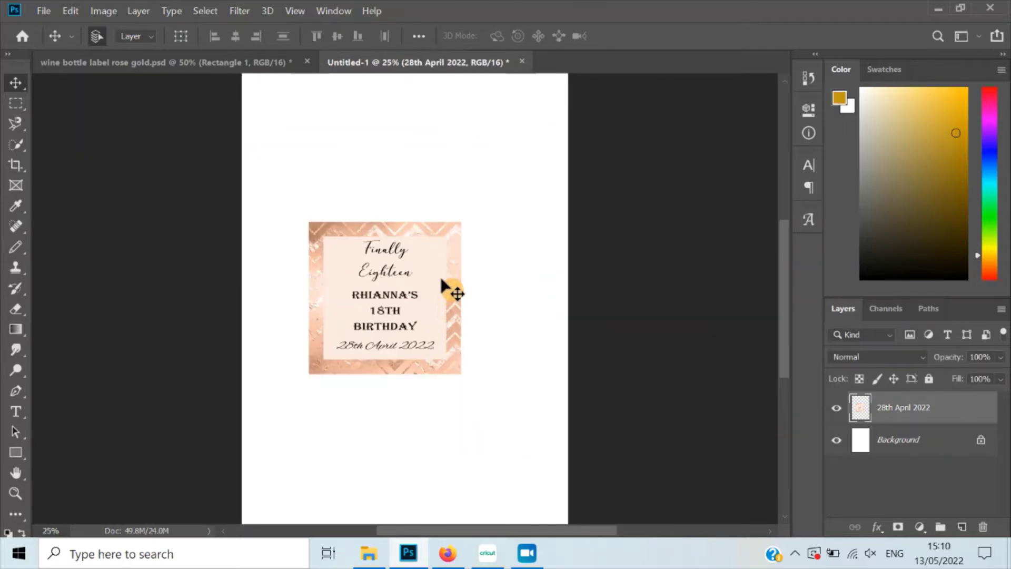
Enlarge the merged label proportionally to about 19.8 cm square, position it within the page width and commit the transform.
drag(295, 198, 499, 460)
key(ctrl+t)
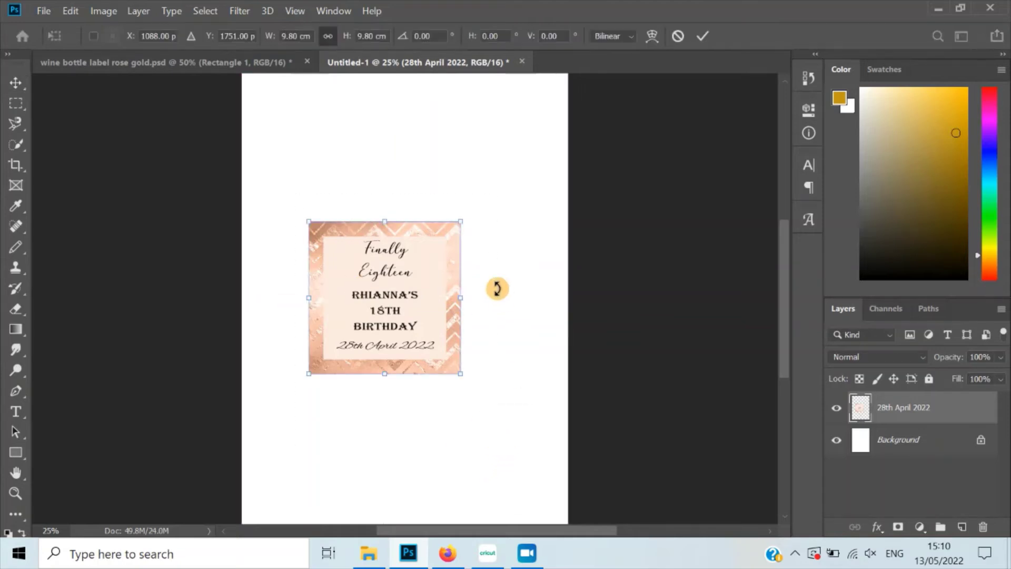
drag(461, 223, 575, 124)
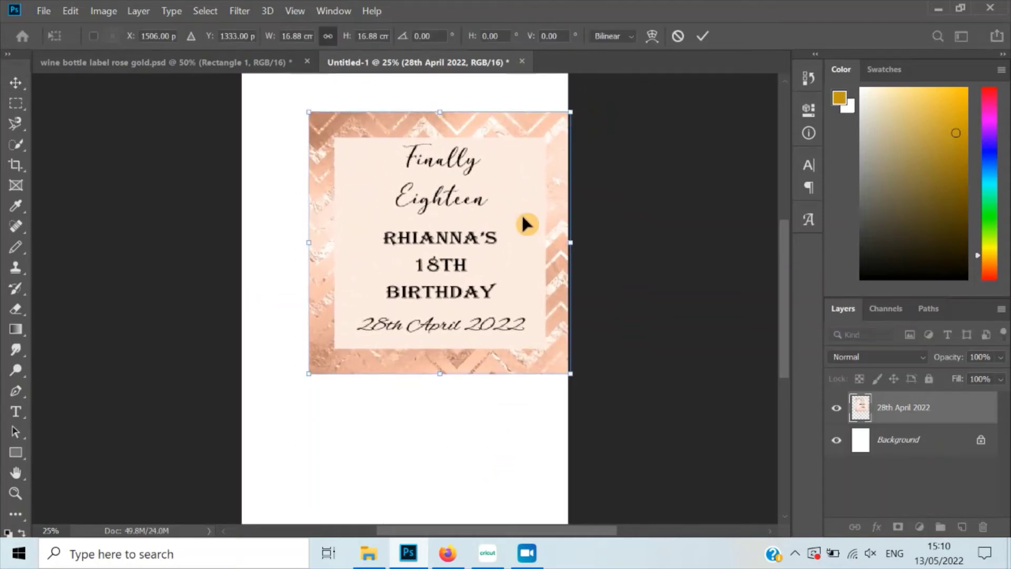
drag(514, 229, 452, 231)
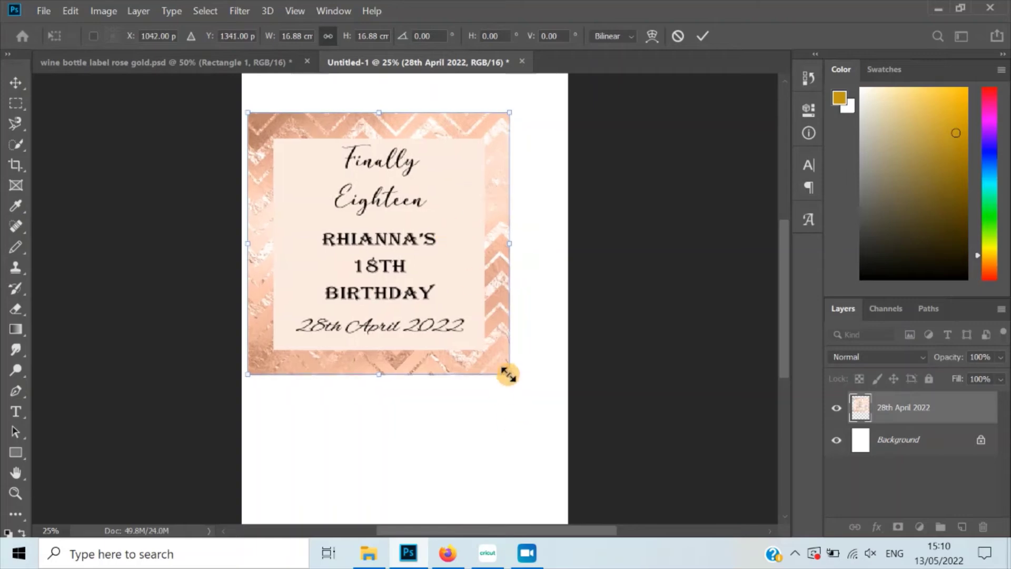
drag(509, 374, 555, 420)
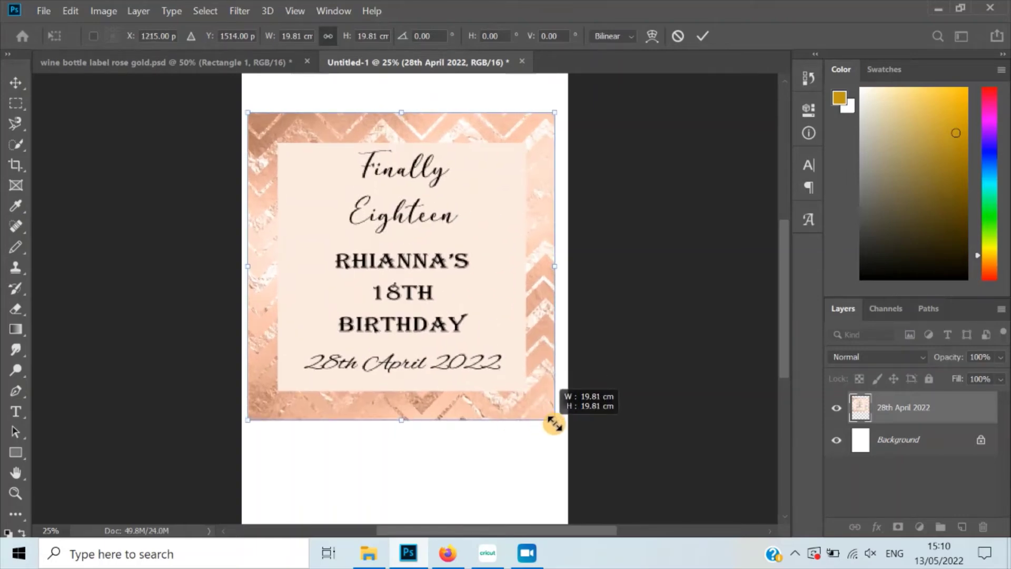
click(704, 37)
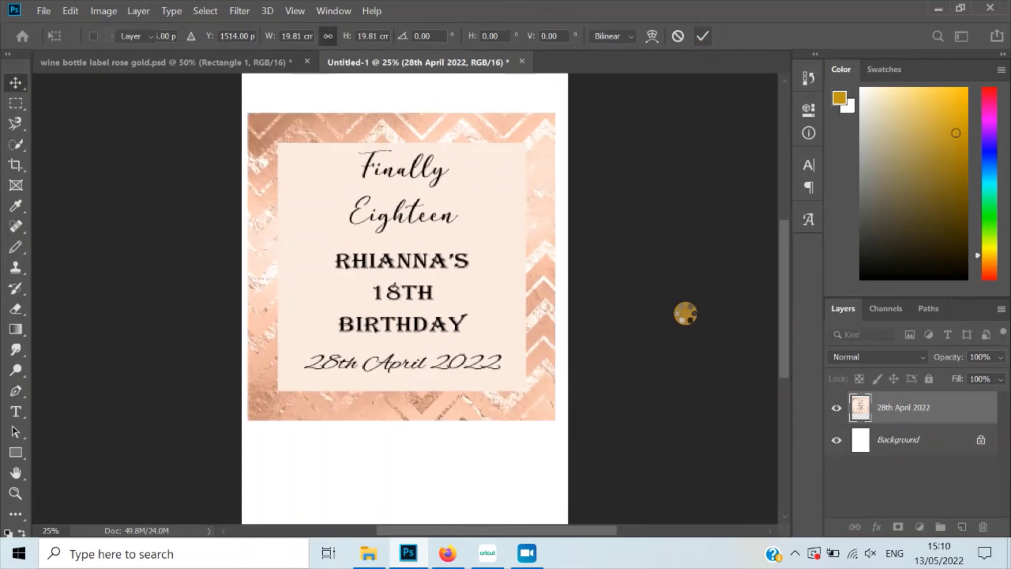
Hide the white Background layer and export the label as a transparent PNG named "wine bottle labels" to the Desktop.
click(837, 448)
click(44, 11)
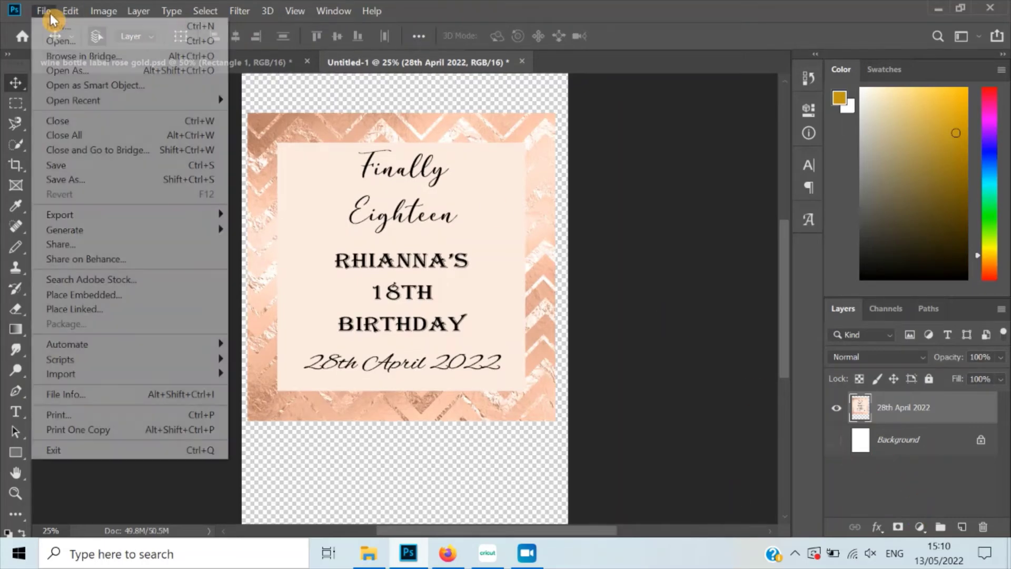
mouse_move(113, 215)
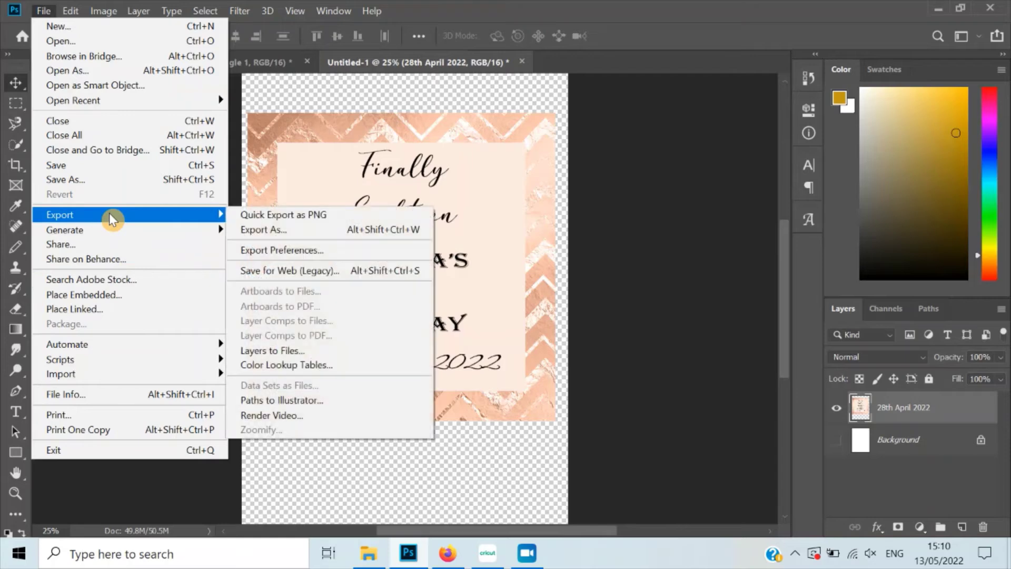
click(284, 230)
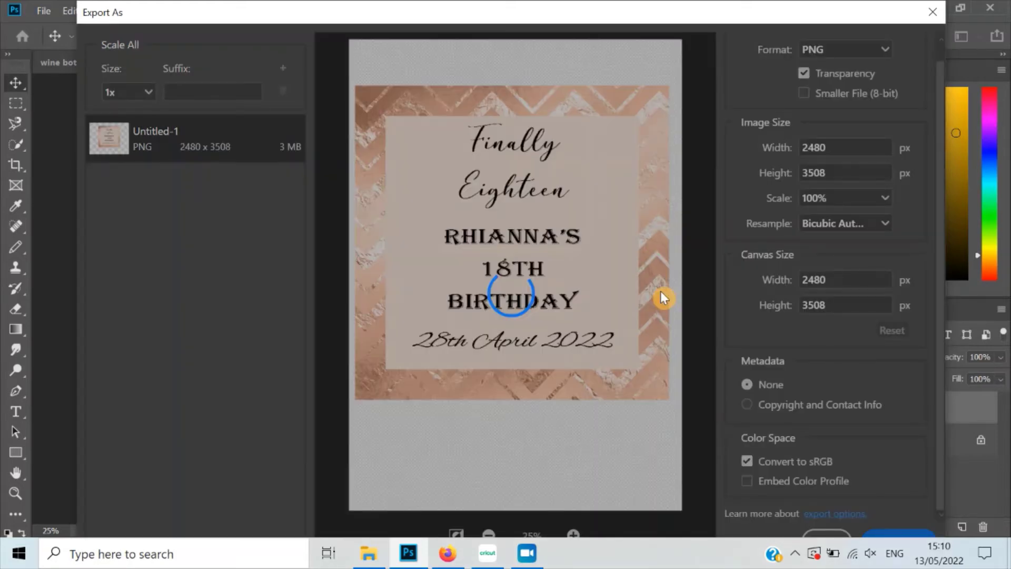
text(wine bottle labels)
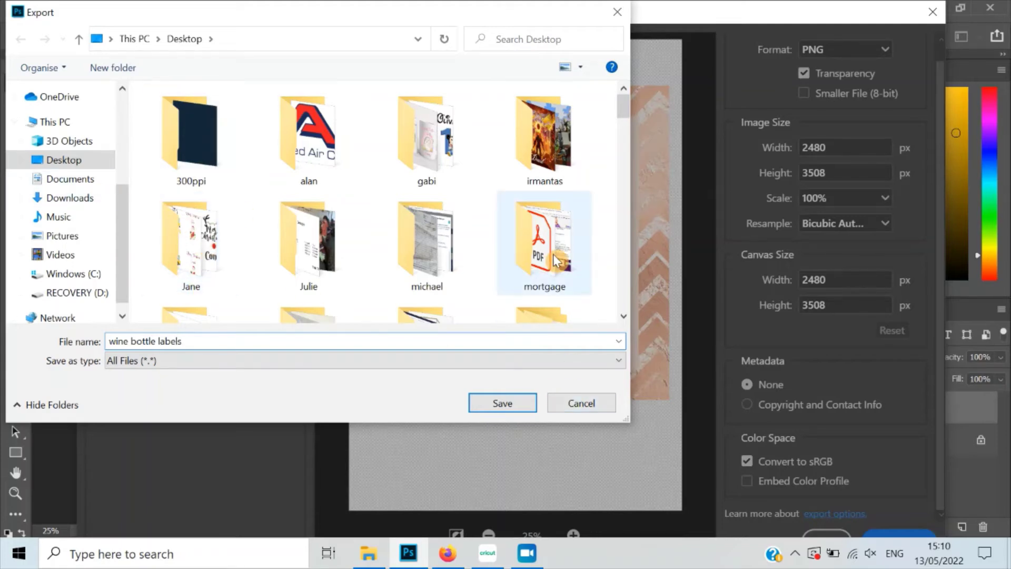
click(503, 403)
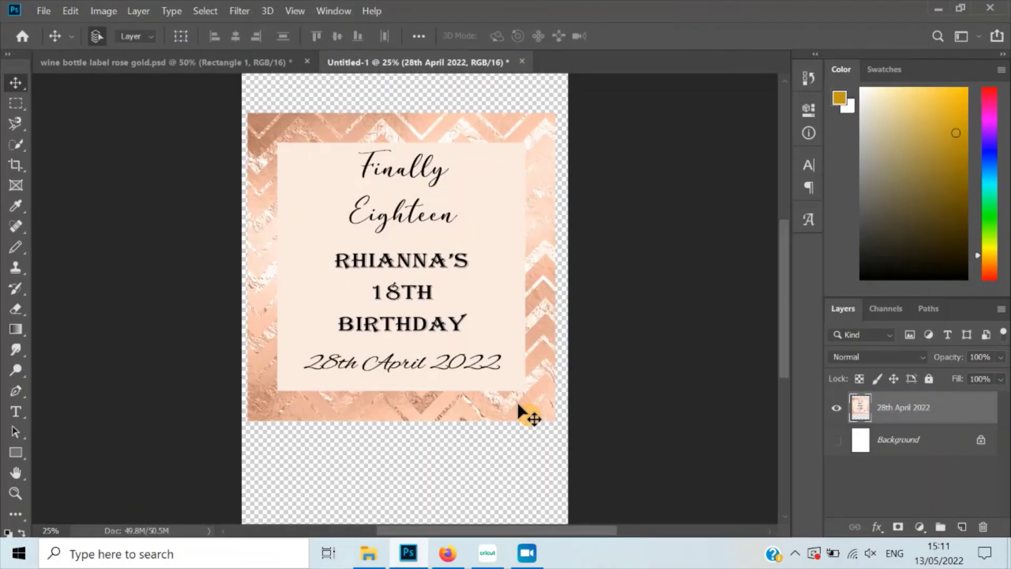
Switch to Cricut Design Space and load the "wine bottle labels" image from the Desktop as a new image upload.
click(493, 556)
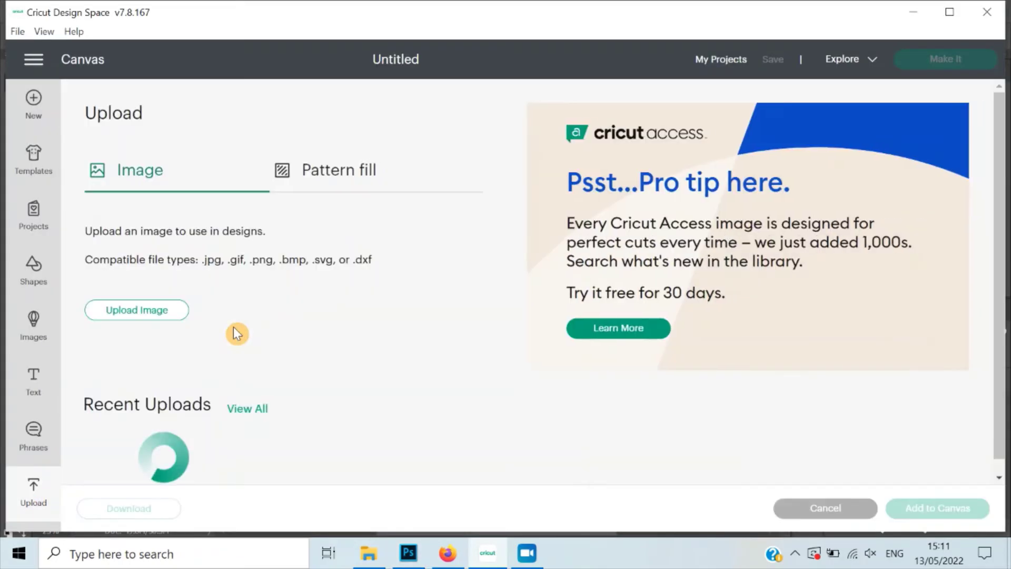
click(148, 314)
click(562, 298)
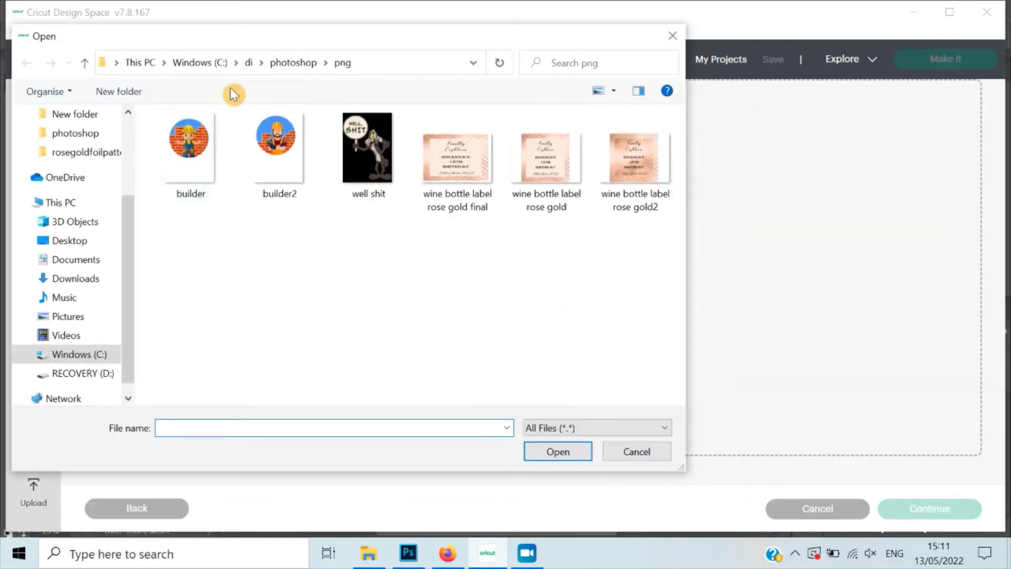
click(93, 243)
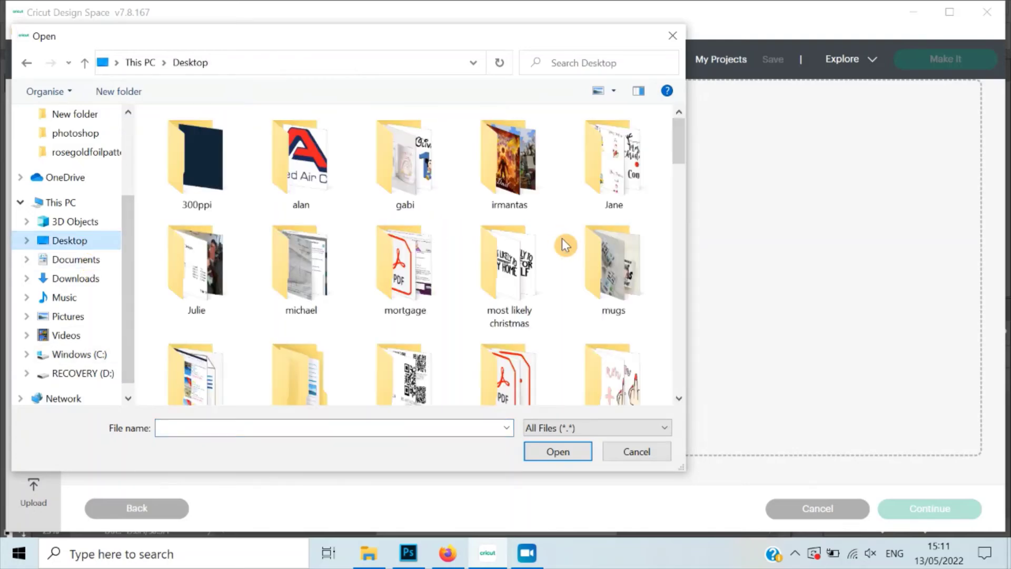
click(526, 280)
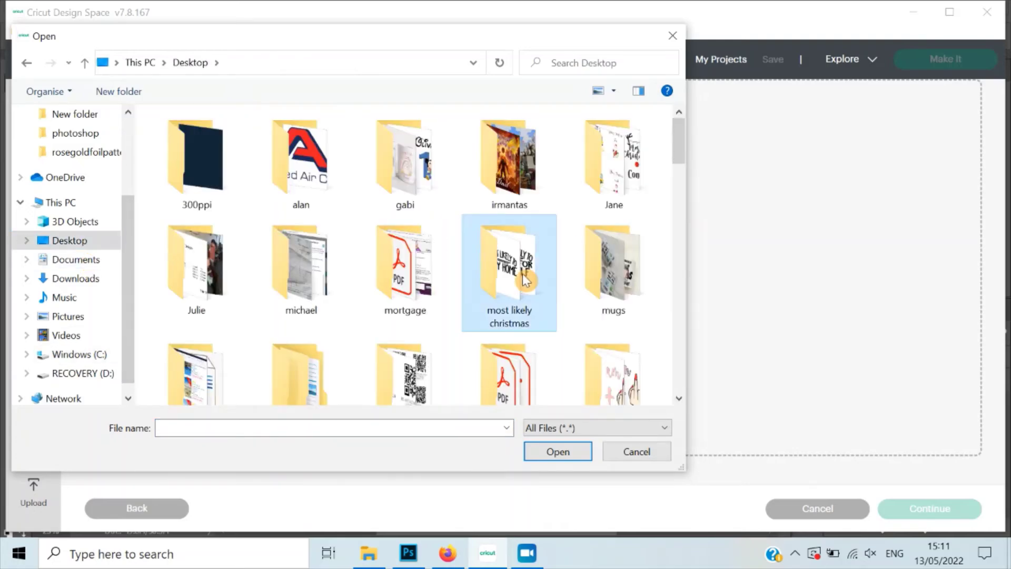
key(w)
key(w)
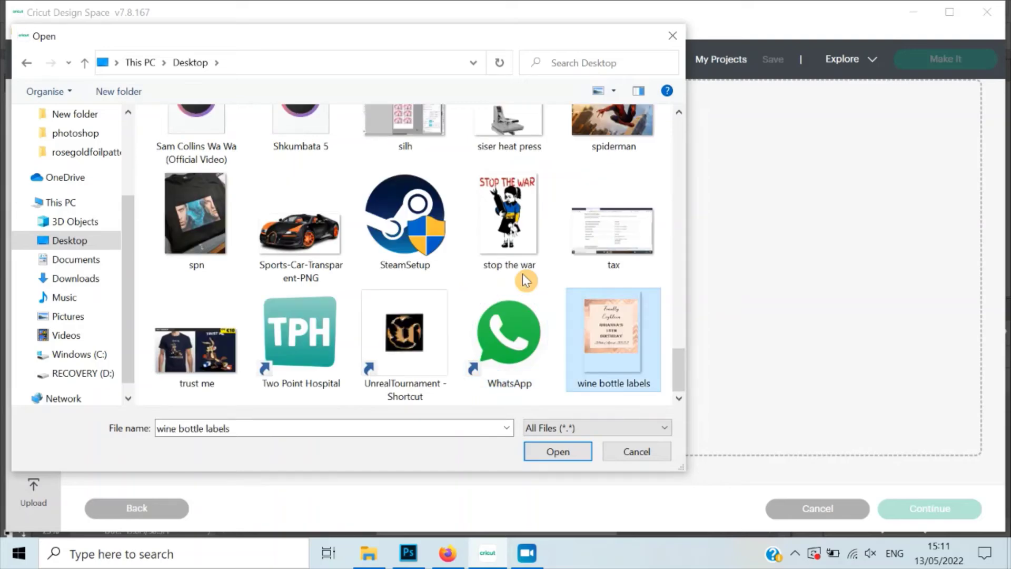
click(562, 452)
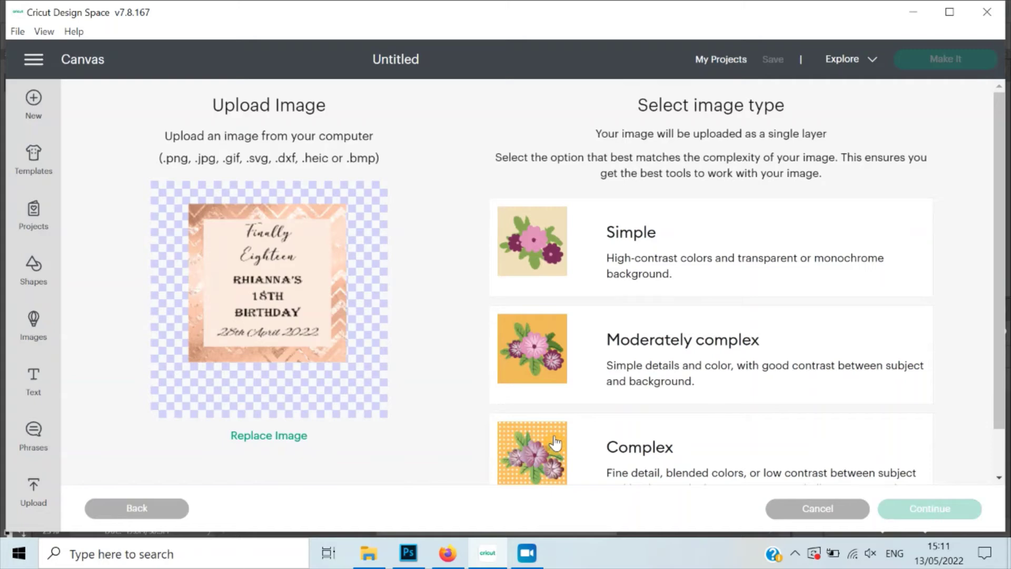
Upload the label as a Complex image with its background kept, save it as Print Then Cut, and add it to the canvas.
click(556, 445)
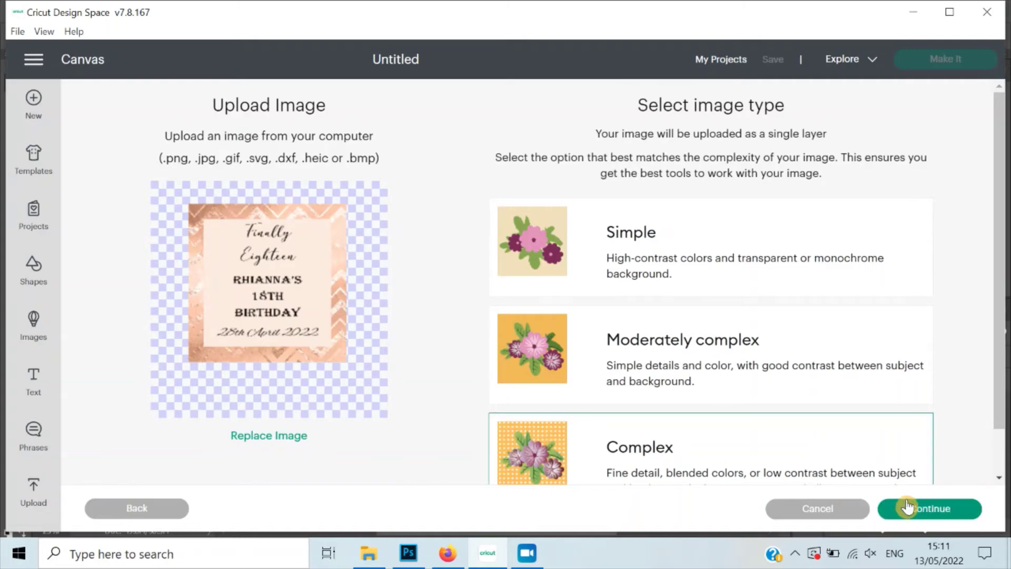
key(Return)
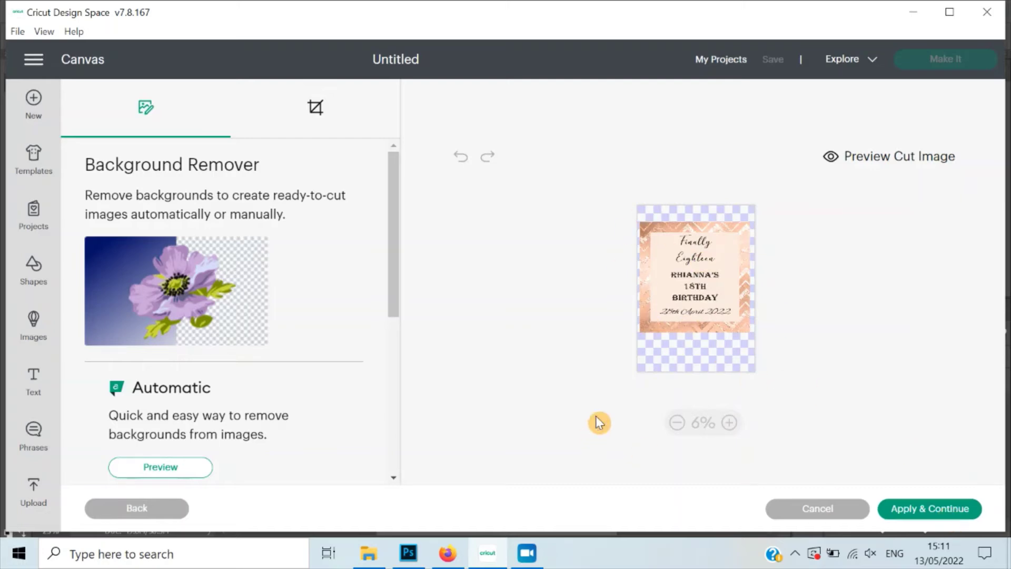
key(Return)
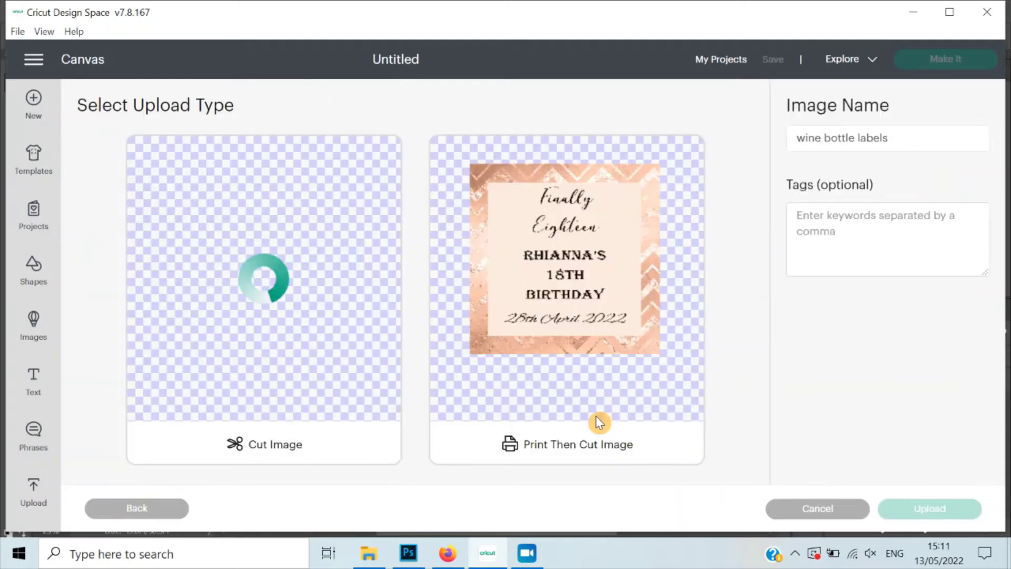
click(605, 314)
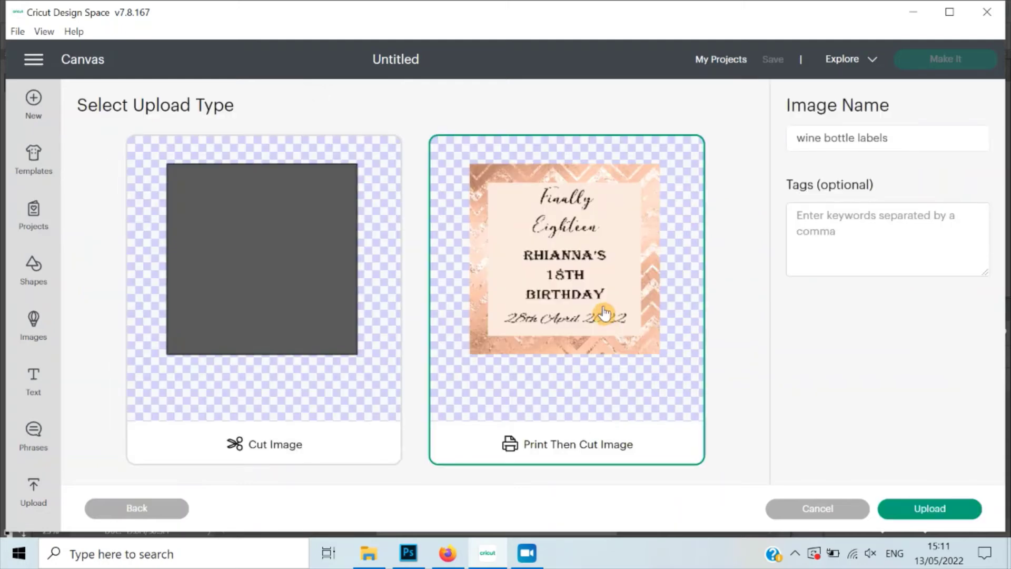
click(908, 507)
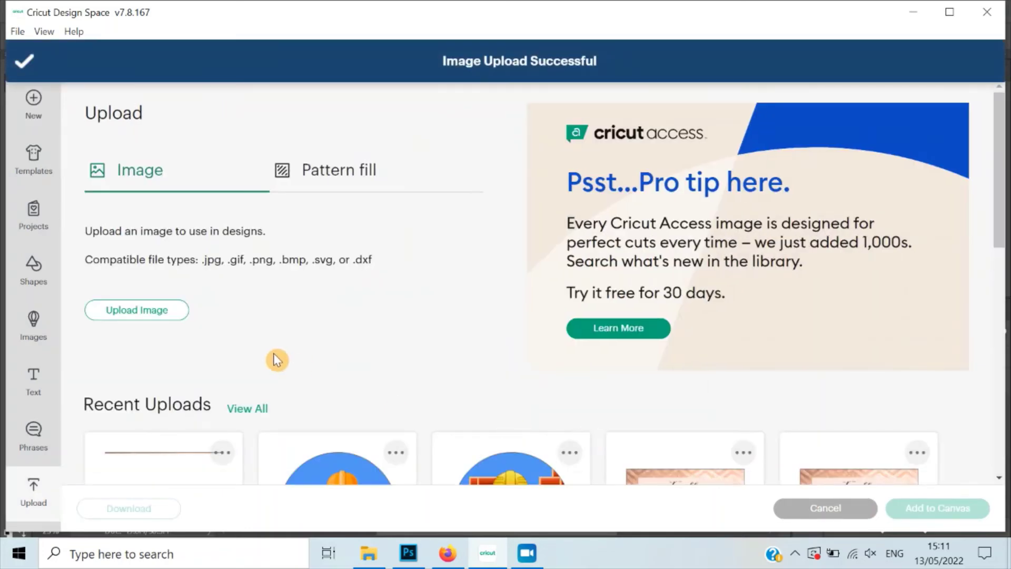
scroll(247, 369, down, 3)
click(222, 377)
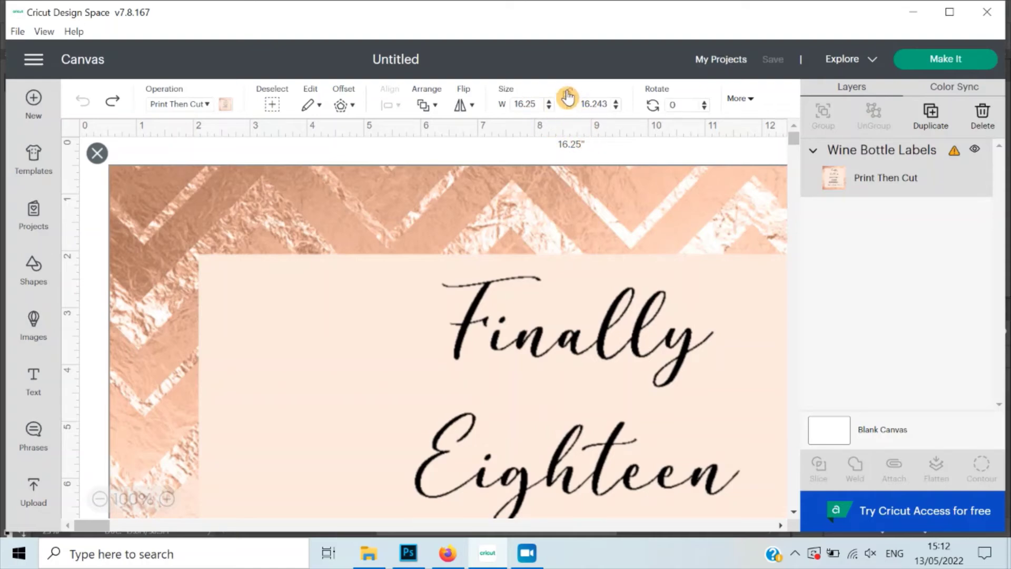
Set the label's width to 7 in and look over the resized label down to its lower edge.
click(529, 102)
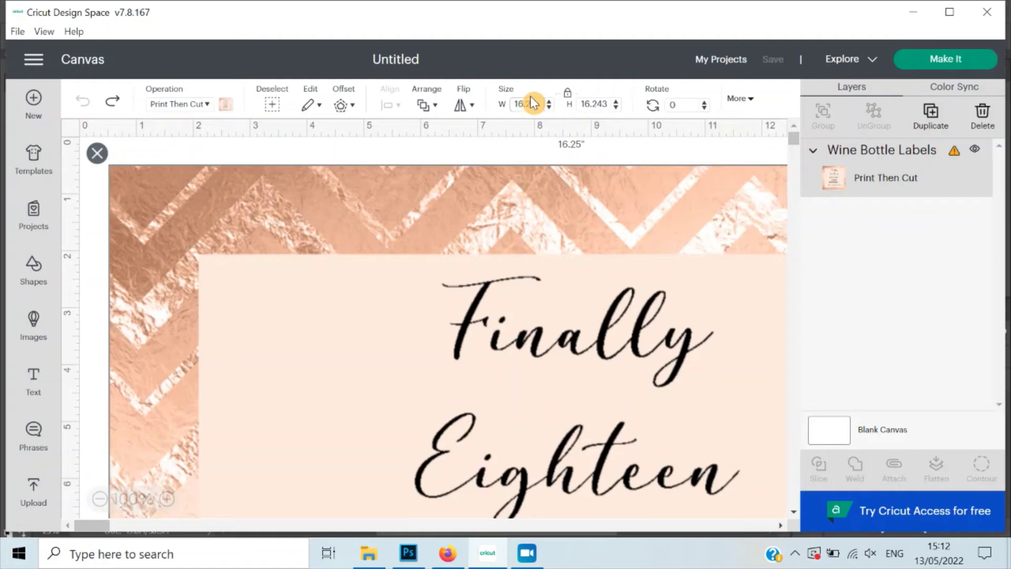
text(7)
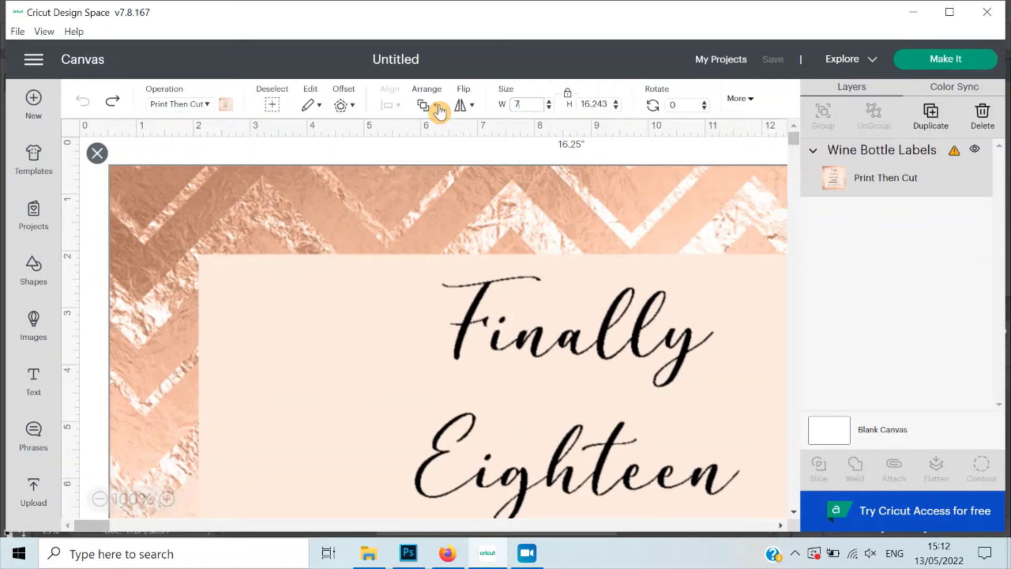
key(Return)
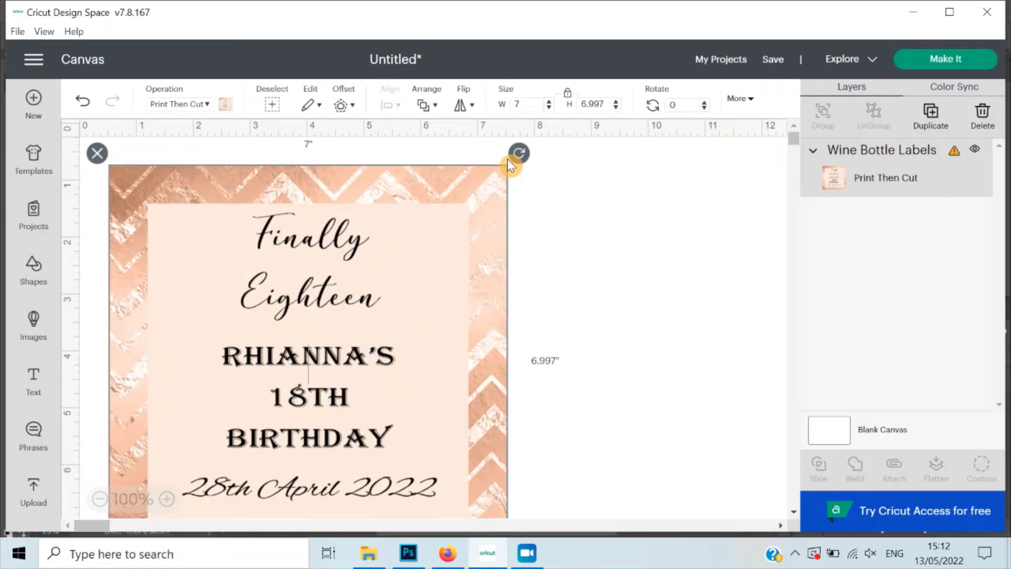
scroll(506, 309, down, 3)
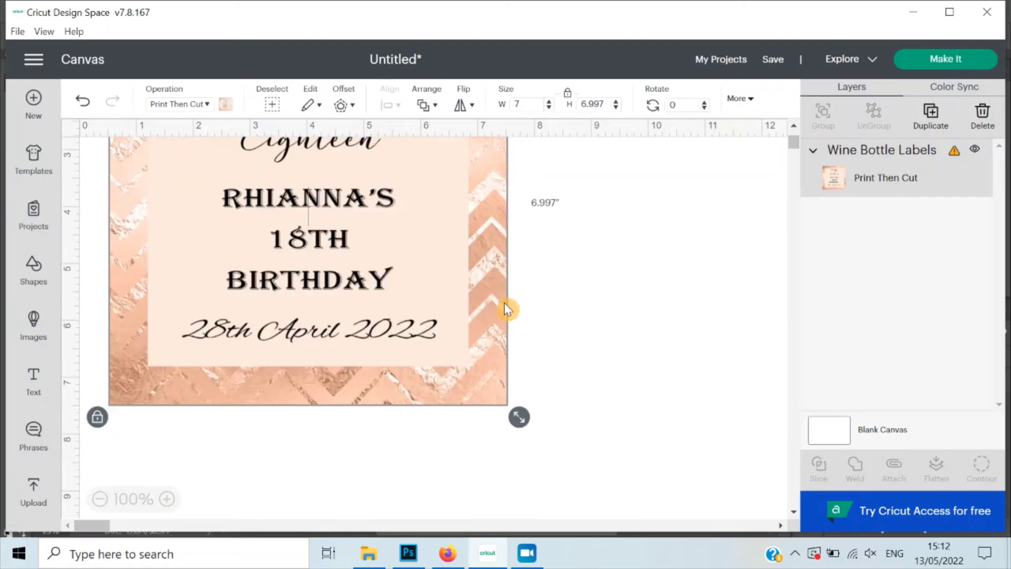
scroll(505, 304, up, 3)
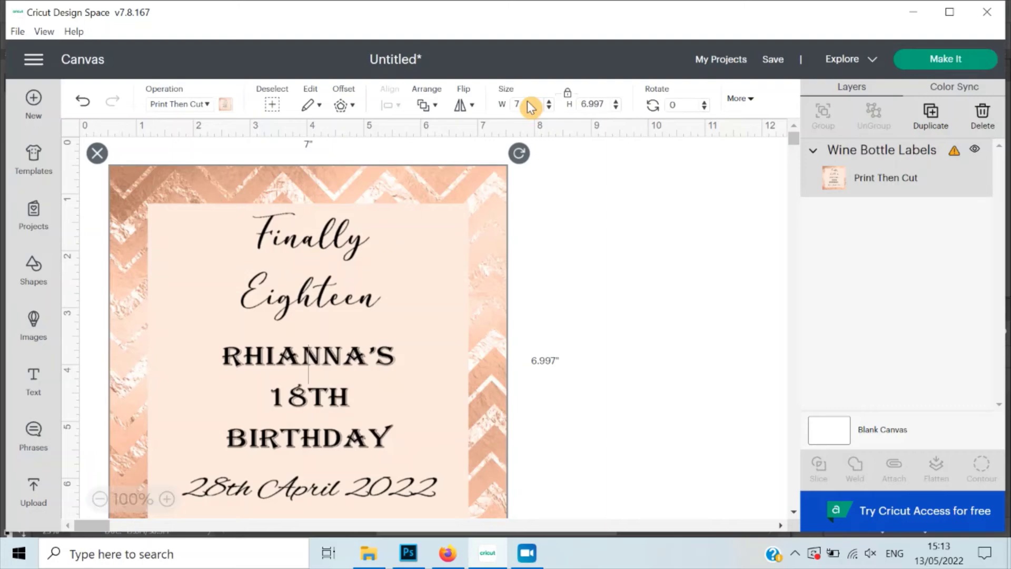
Set the label's width to 4 in with its proportions locked and deselect it.
text(4)
key(Return)
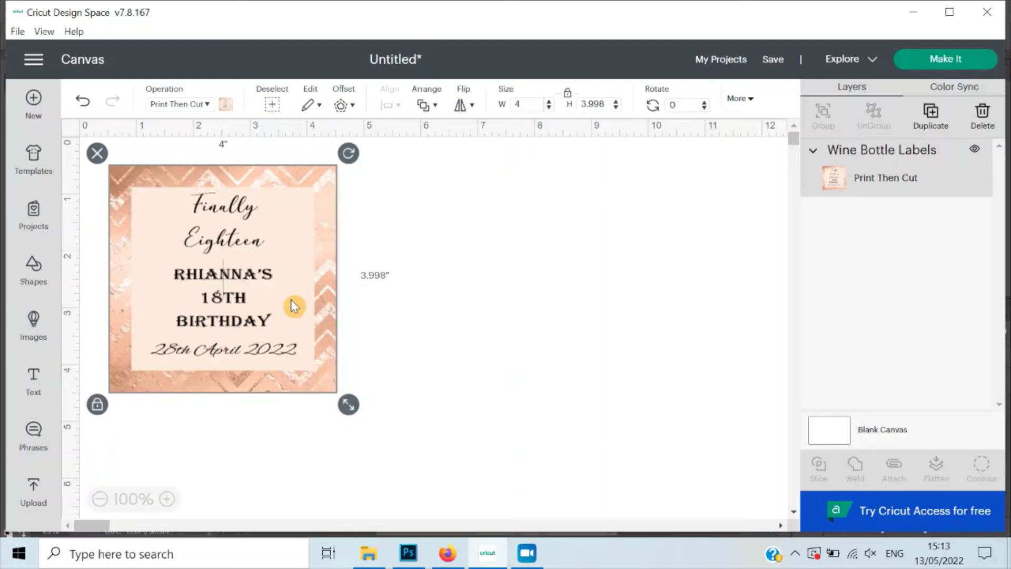
click(593, 308)
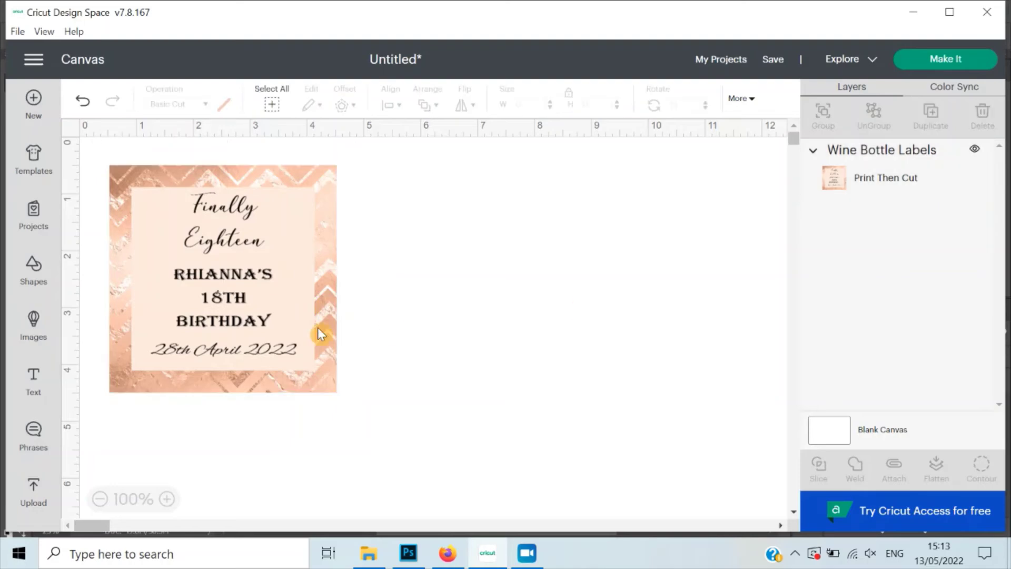
Proceed to the mat preview and check the label's placement on the 8.5 in x 11 in Print Then Cut sheet.
click(258, 273)
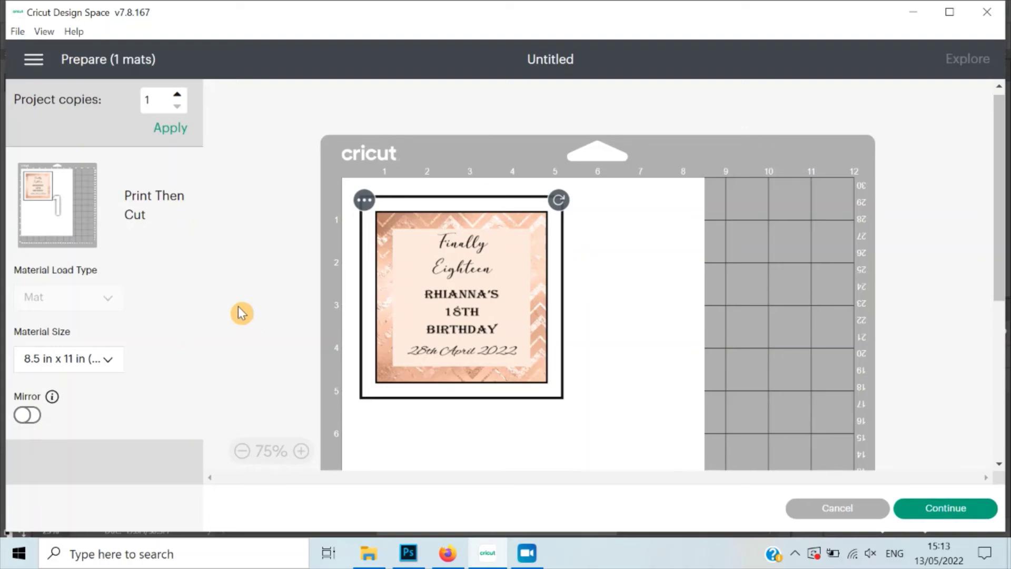
scroll(639, 311, down, 3)
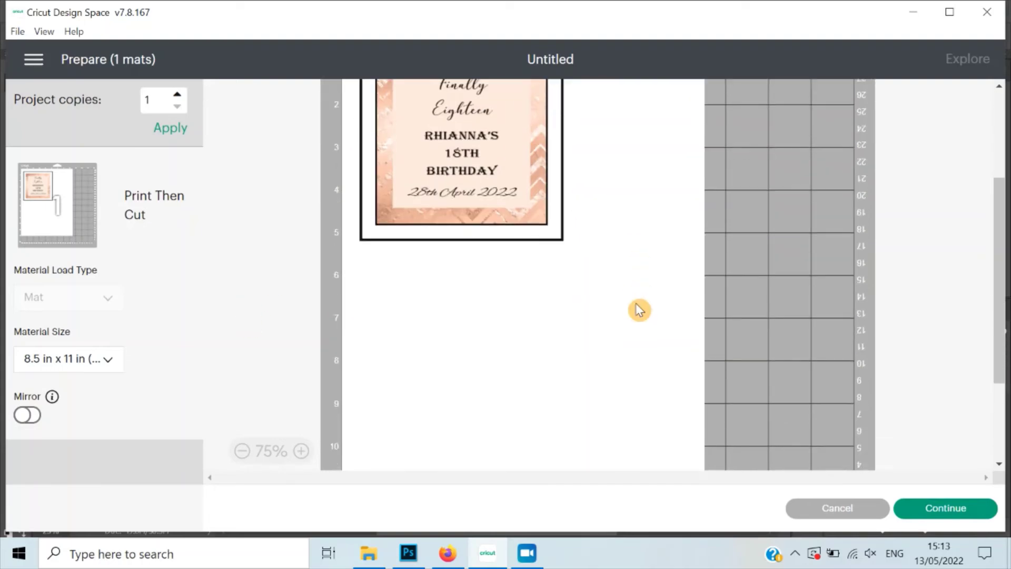
scroll(639, 313, up, 3)
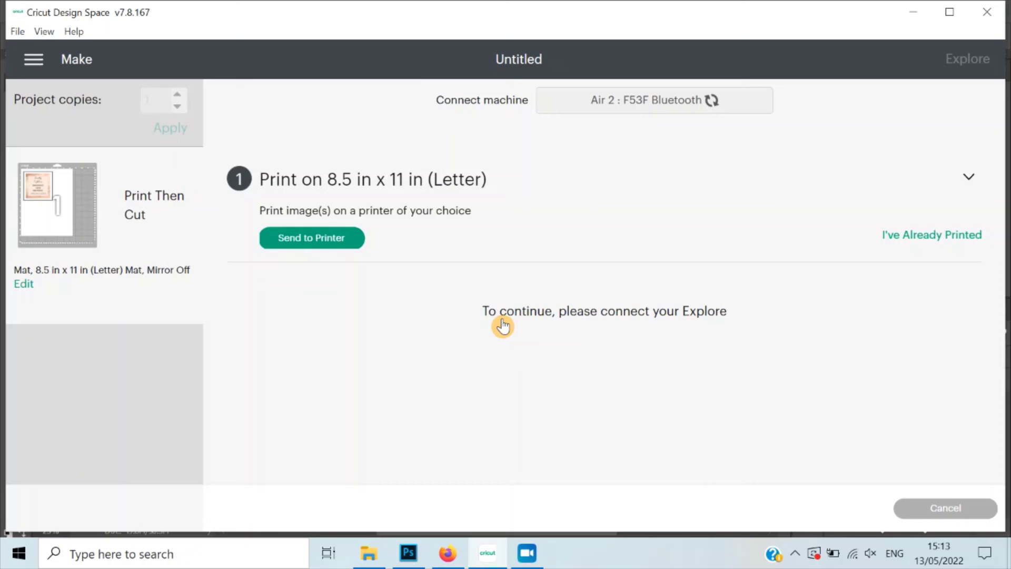
Choose the Canon TS700 series printer, enable Use System Dialog with Add Bleed kept on, and open the system print dialog.
click(718, 229)
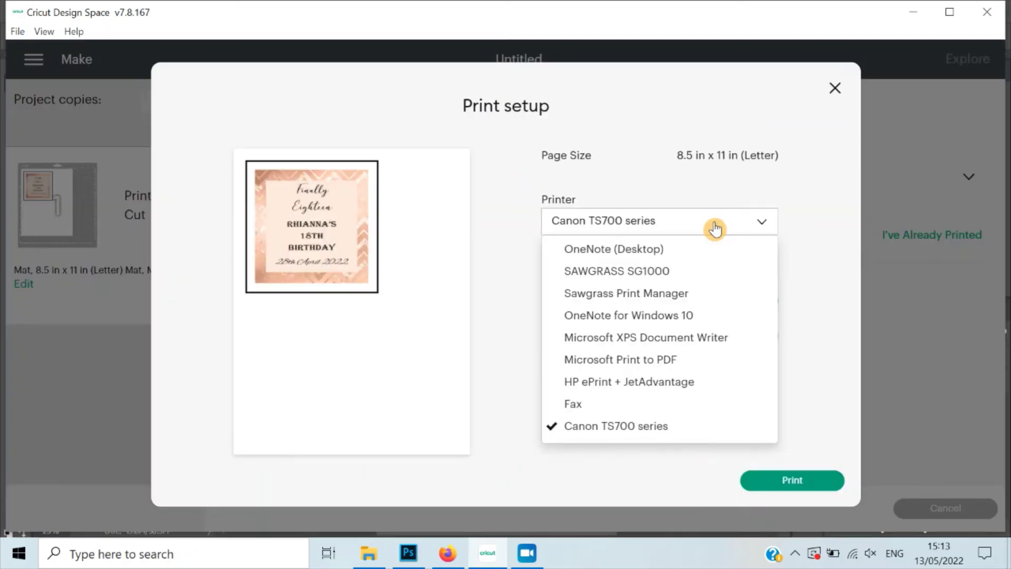
click(636, 435)
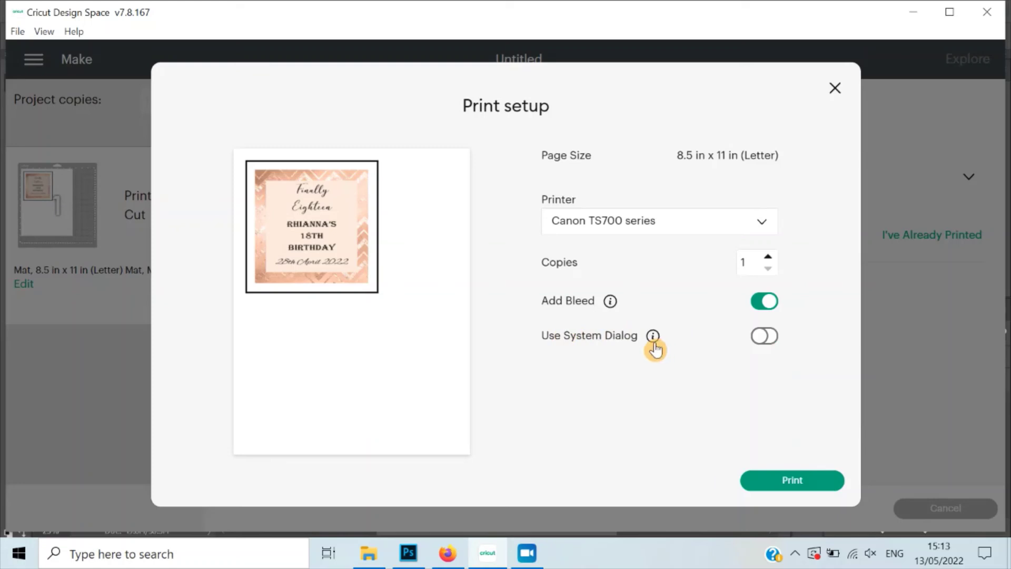
click(769, 337)
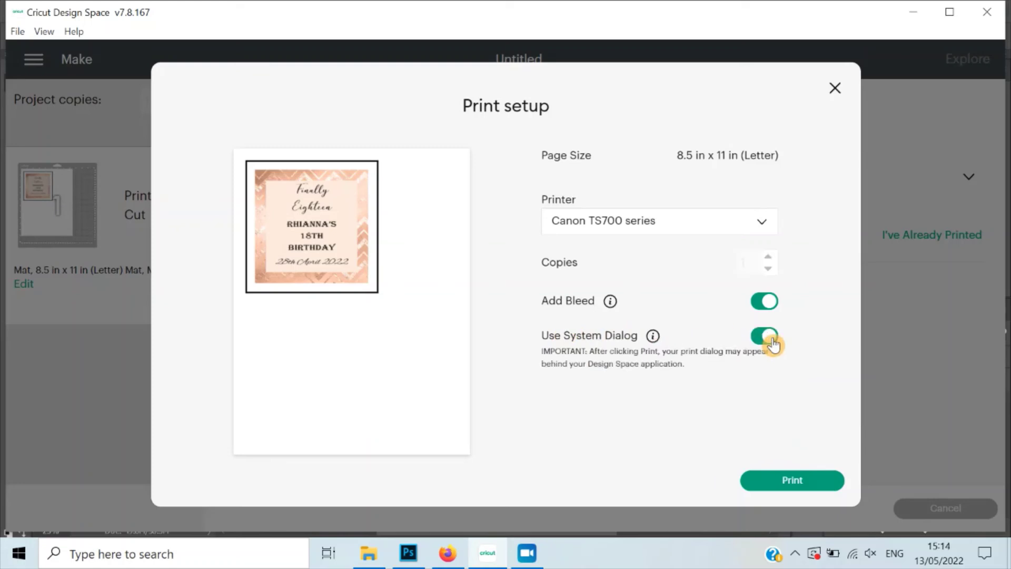
click(785, 489)
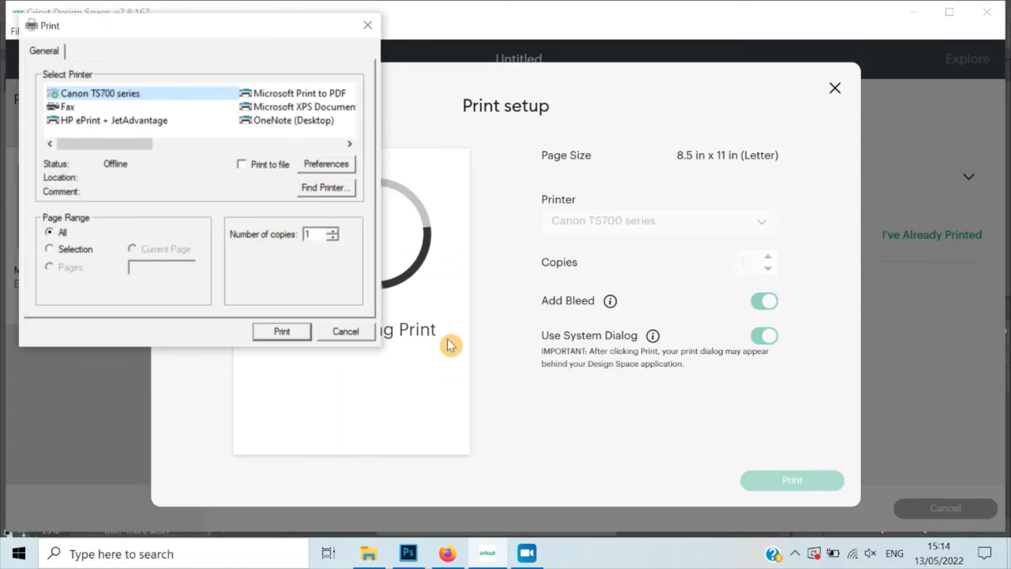
In the Canon TS700 series printing preferences, choose High print quality and the Glossy Photo Paper media type.
click(89, 96)
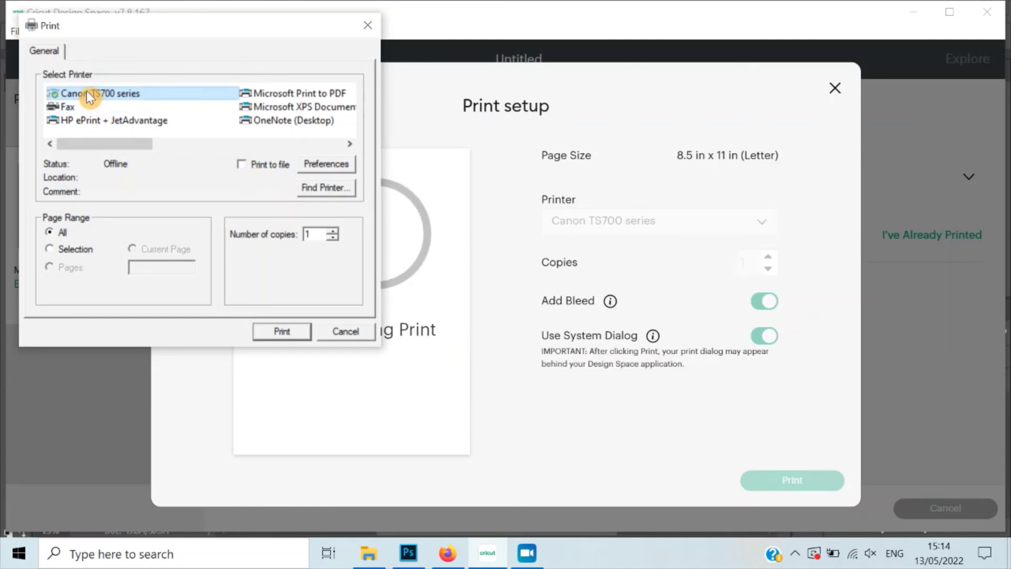
click(326, 165)
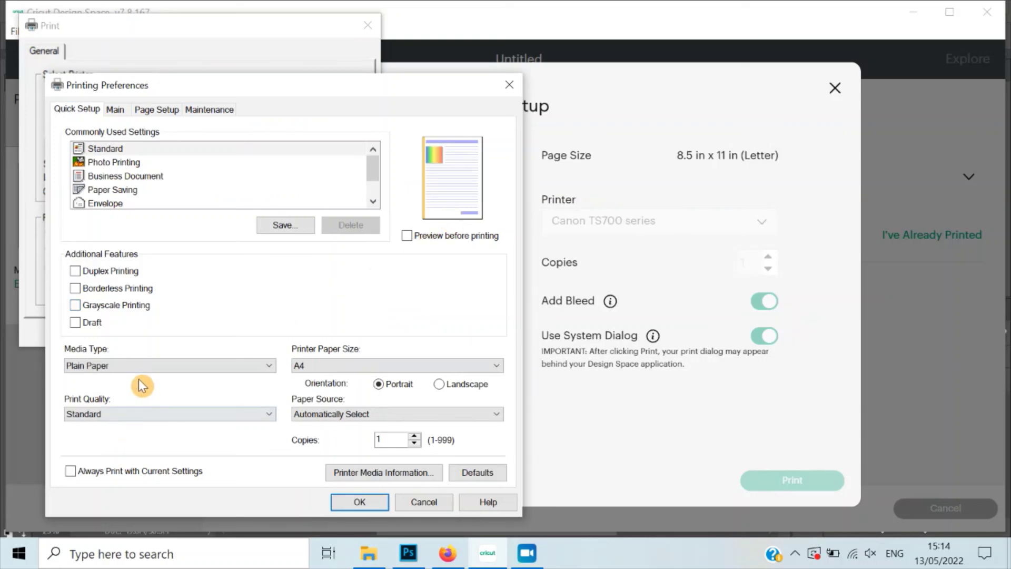
click(143, 415)
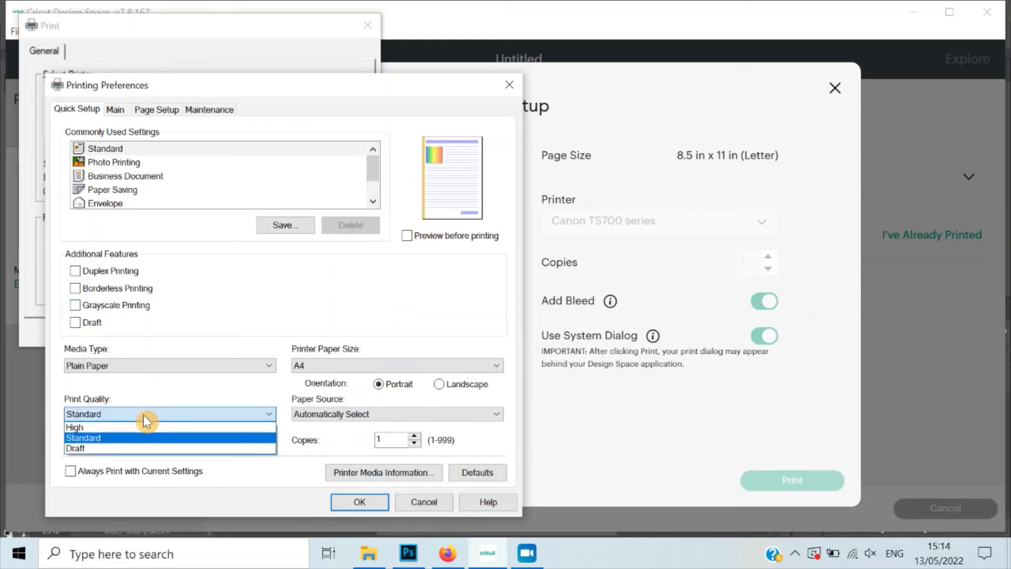
click(141, 427)
click(152, 366)
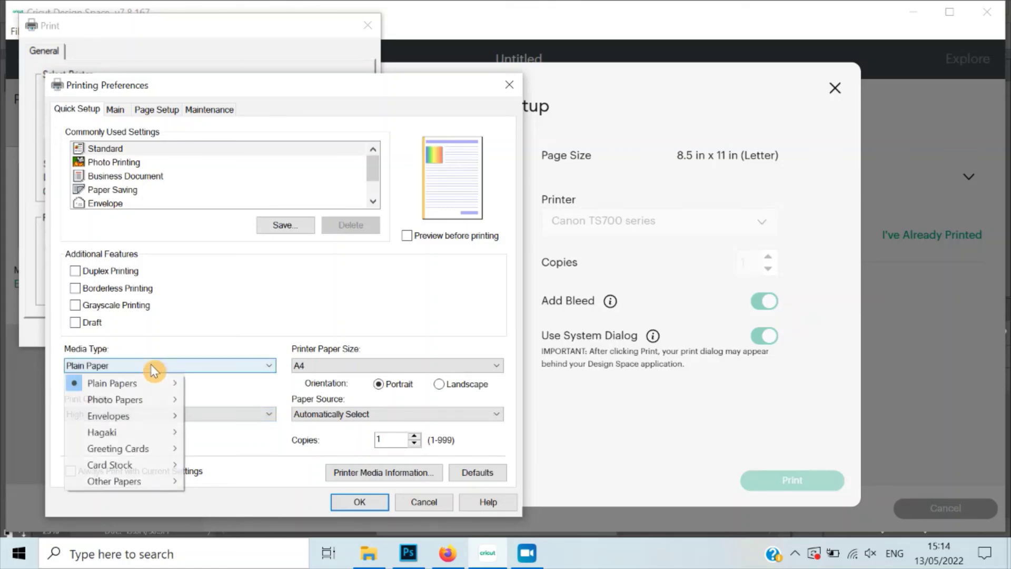
mouse_move(145, 402)
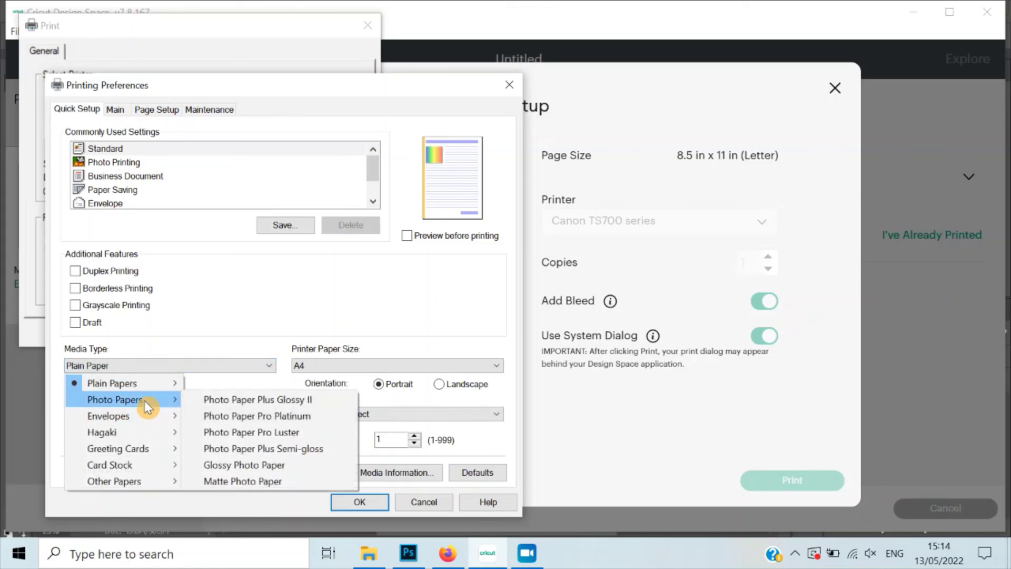
click(259, 465)
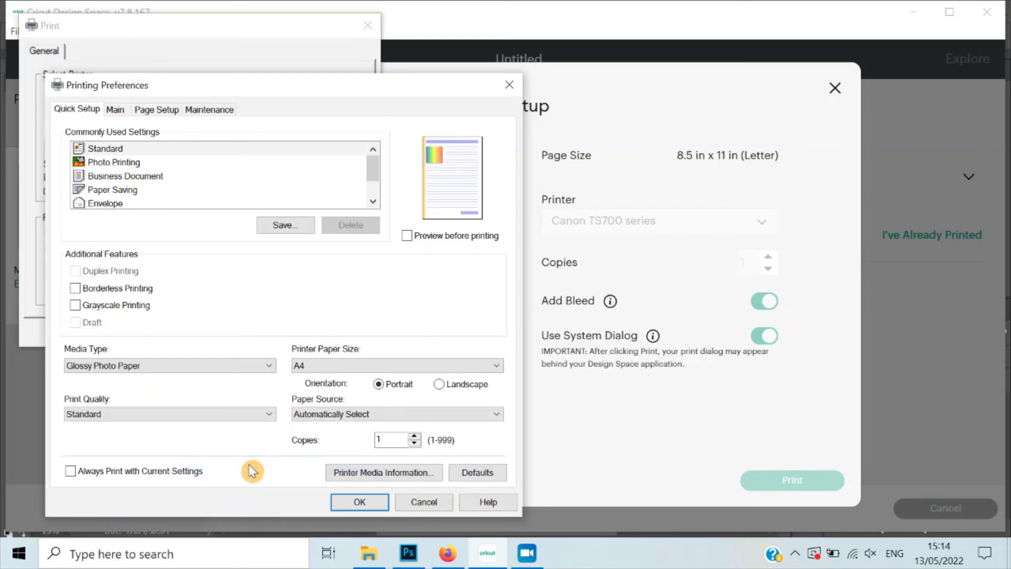
Set the paper source to Rear Tray and turn on Preview before printing.
click(321, 416)
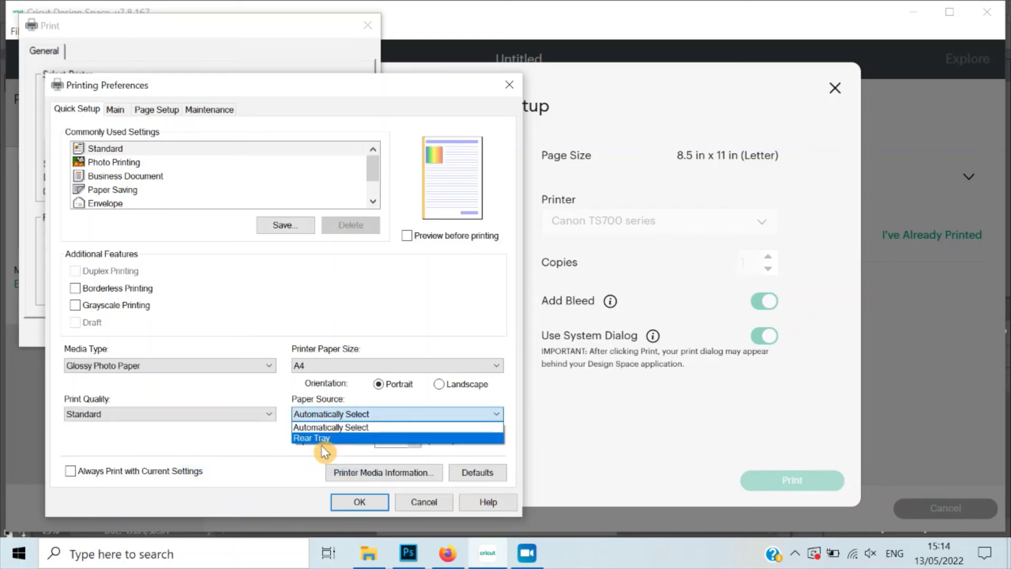
click(321, 440)
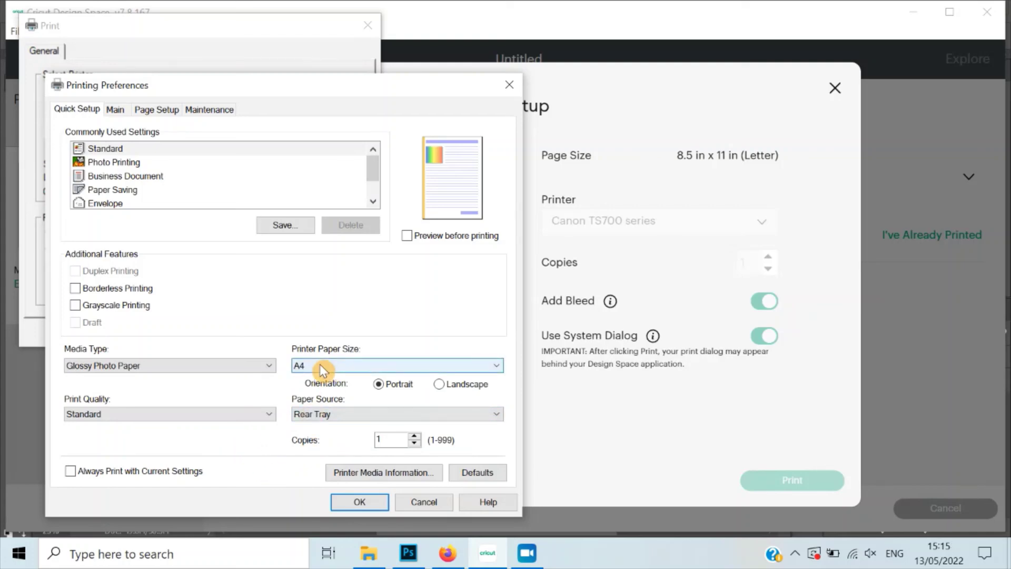
click(408, 236)
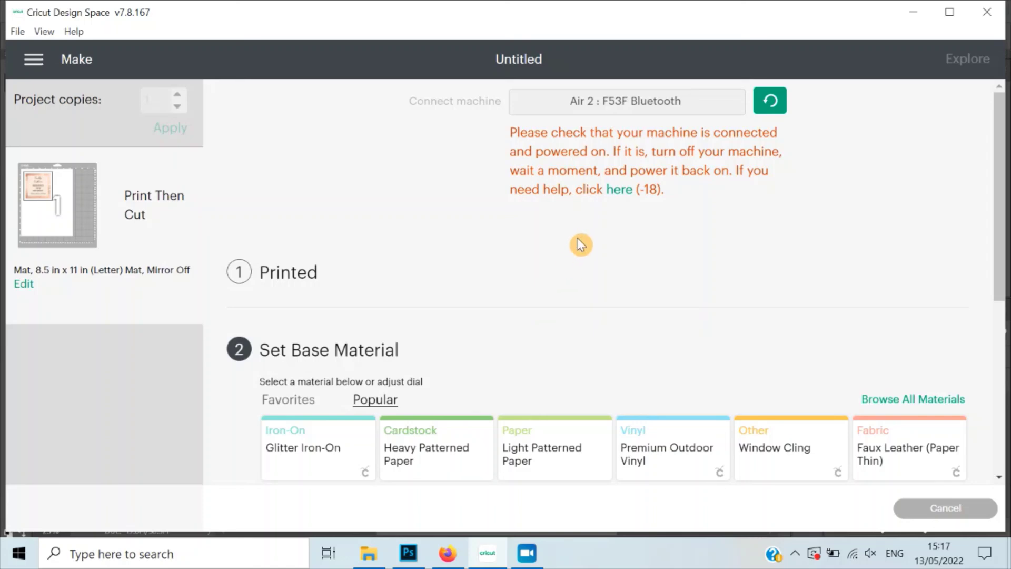
Search all materials for "washi", set Washi Sheet as the base material, and review the tools to load.
scroll(579, 245, down, 3)
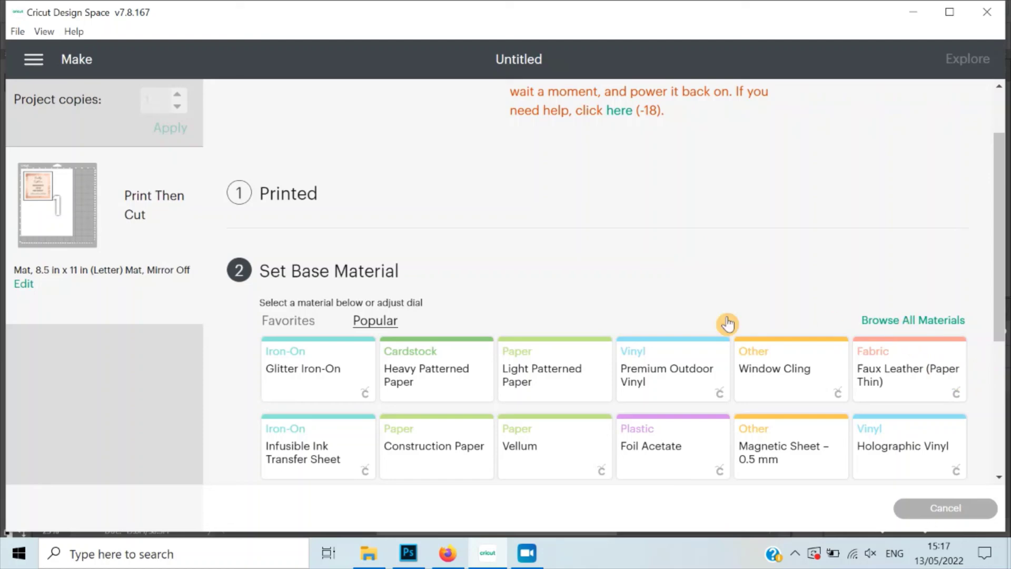
click(912, 327)
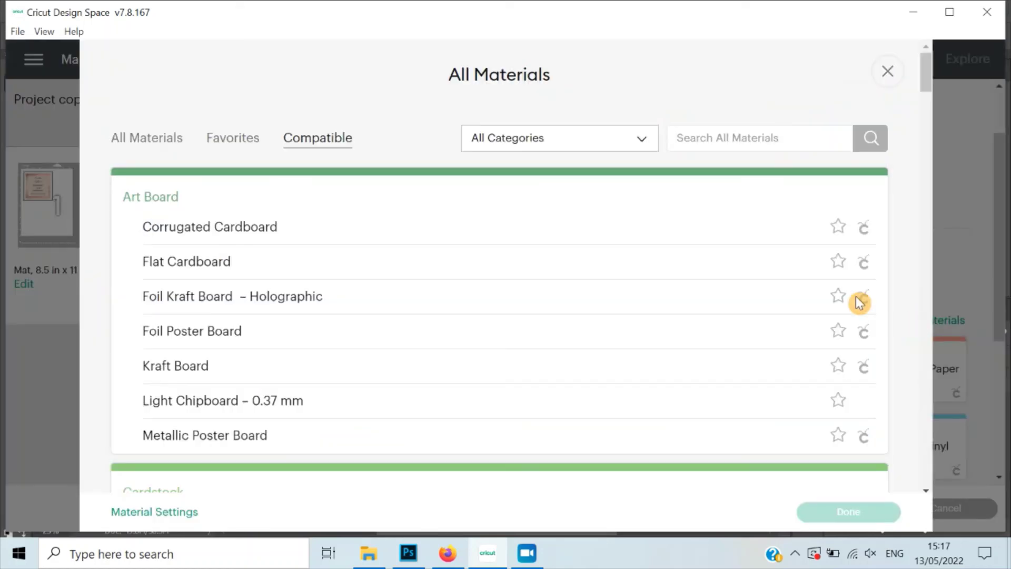
click(685, 147)
text(washi)
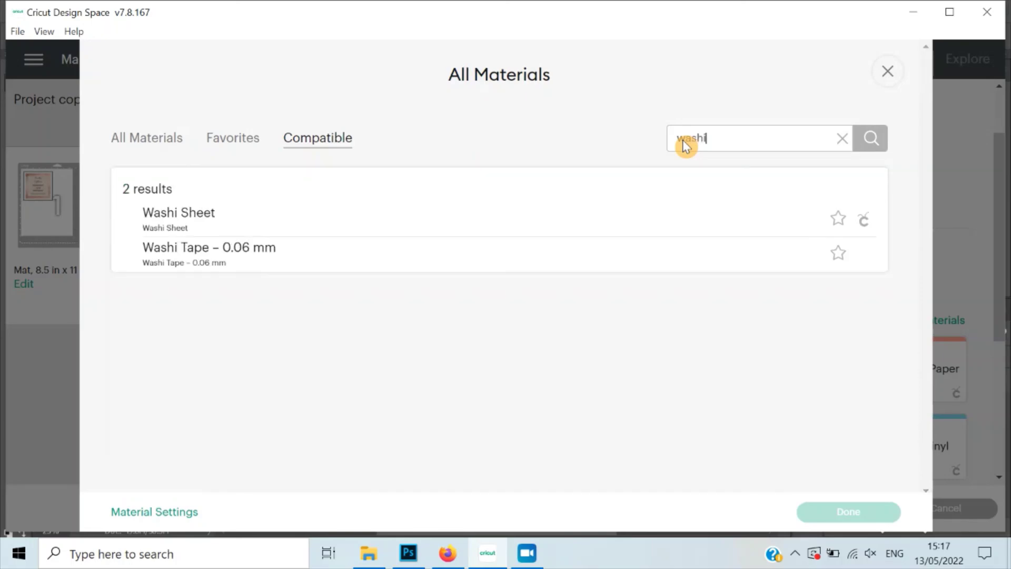
click(308, 232)
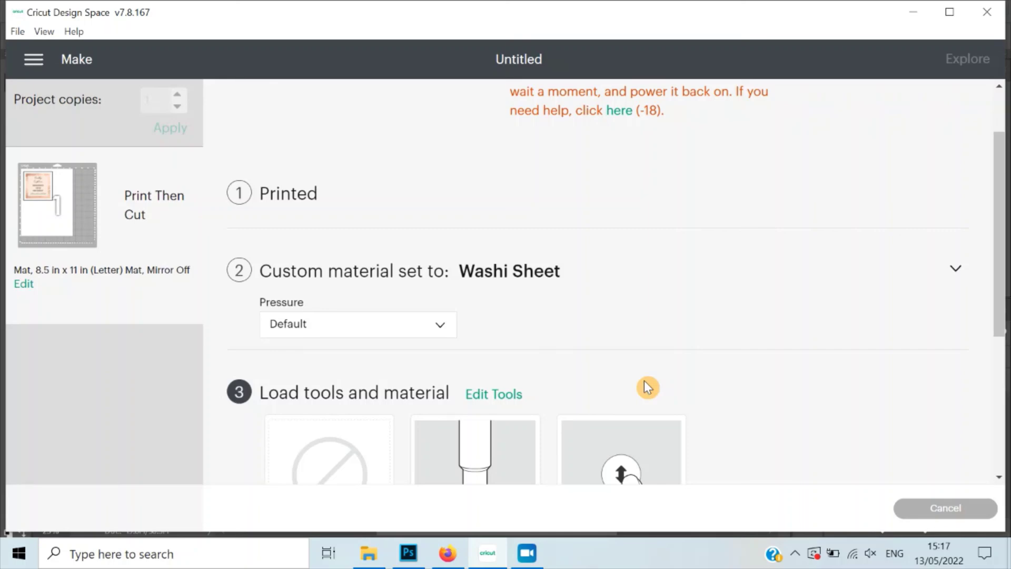
scroll(506, 423, down, 3)
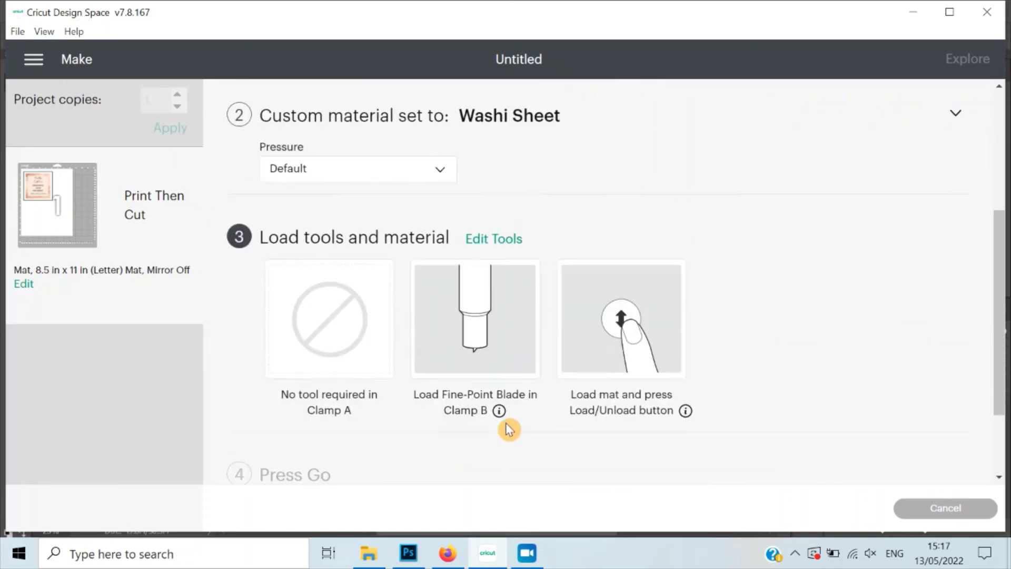